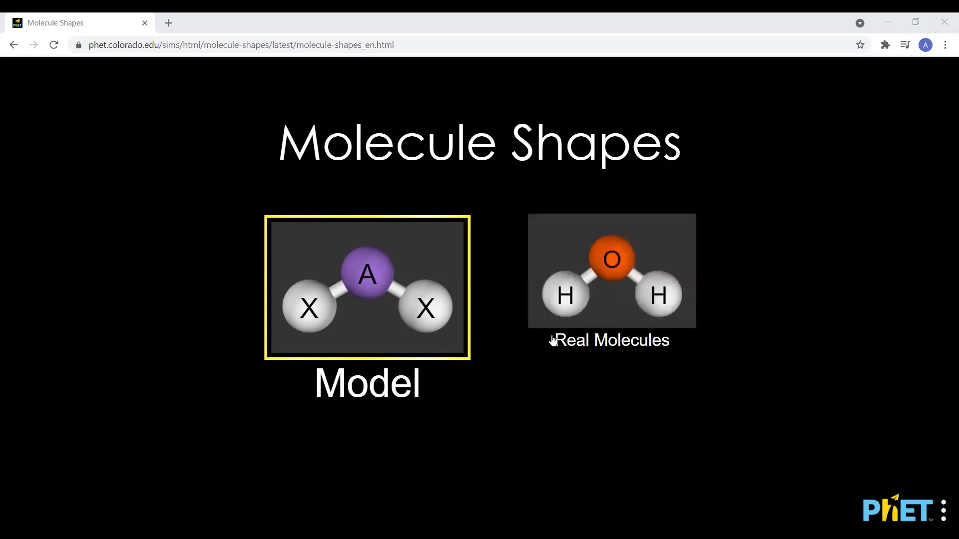
# Open the Model simulation and attach one lone pair, one single, one double and one triple bond to the central atom.
pyautogui.click(429, 292)
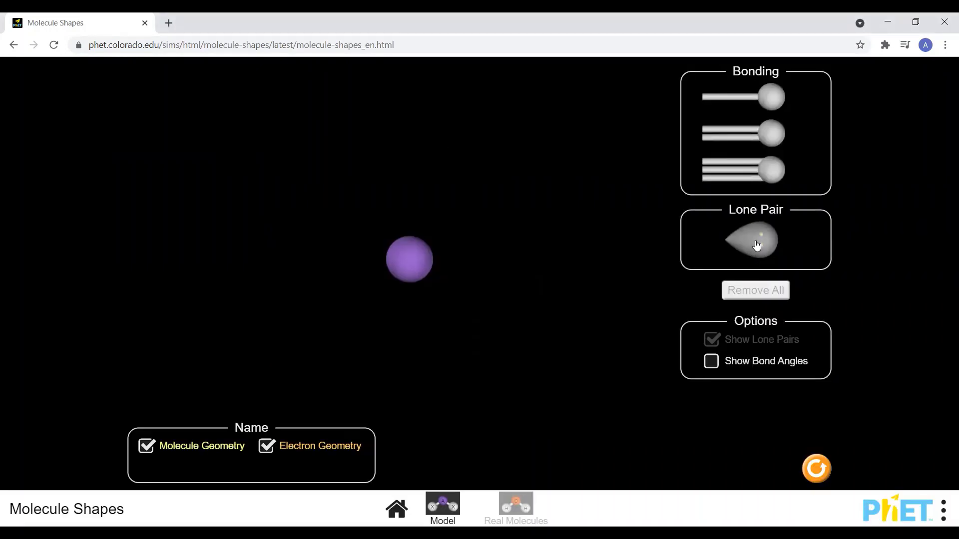
pyautogui.click(757, 239)
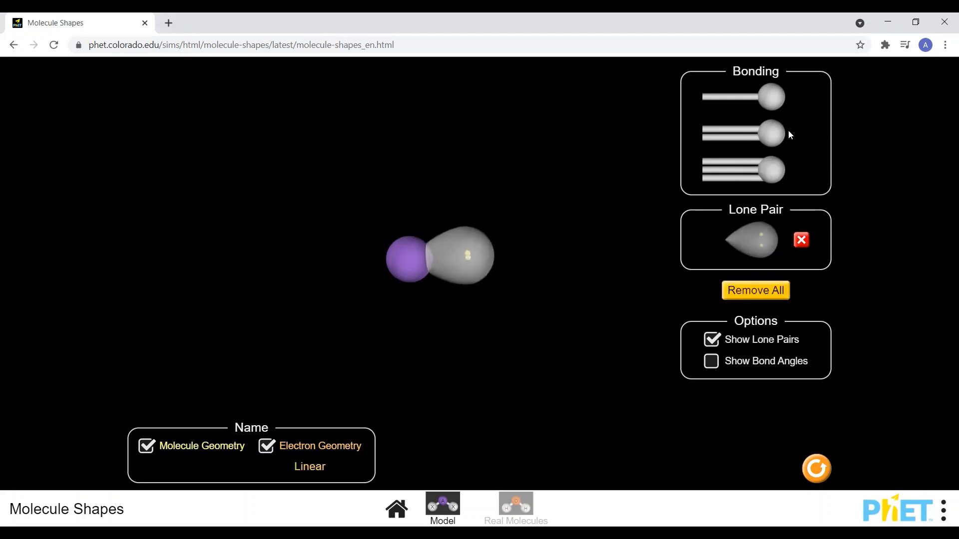
pyautogui.click(771, 97)
pyautogui.click(771, 134)
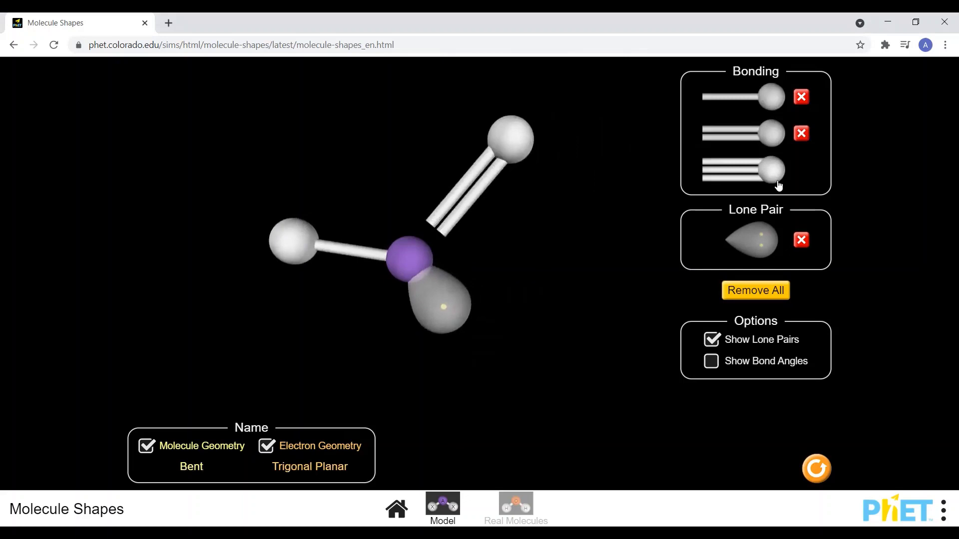
pyautogui.click(777, 184)
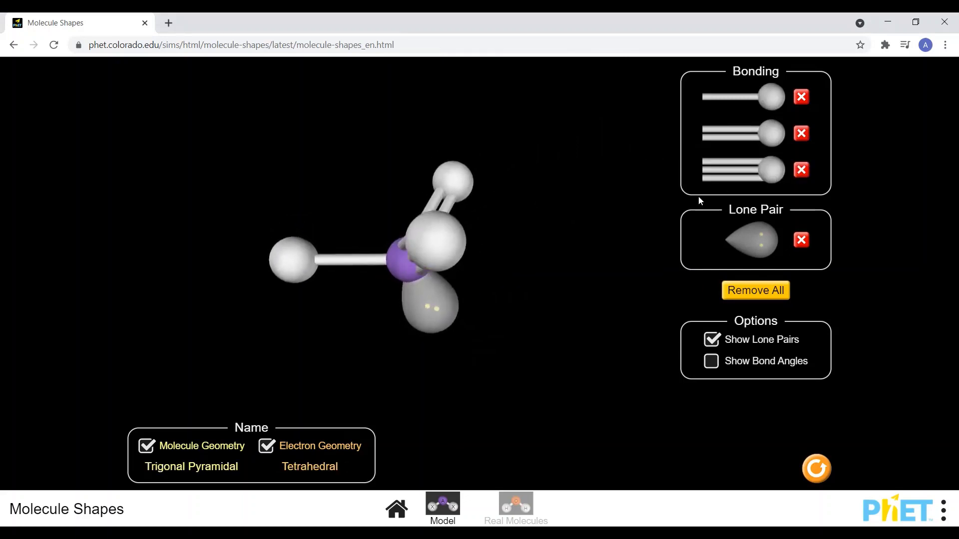
# Remove the single, double and triple bonds from the central atom, keeping its lone pair.
pyautogui.moveTo(632, 210); pyautogui.dragTo(418, 276)
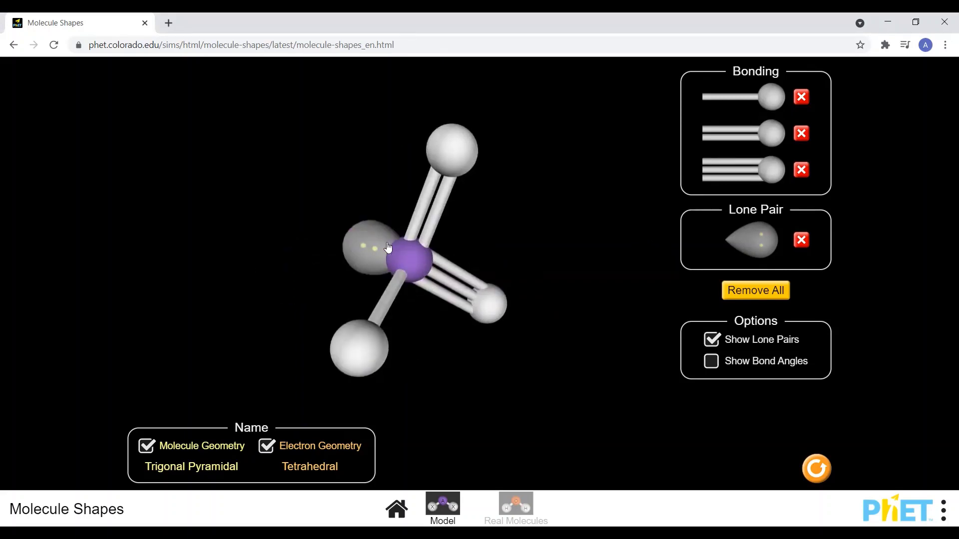
pyautogui.moveTo(411, 241); pyautogui.dragTo(440, 306)
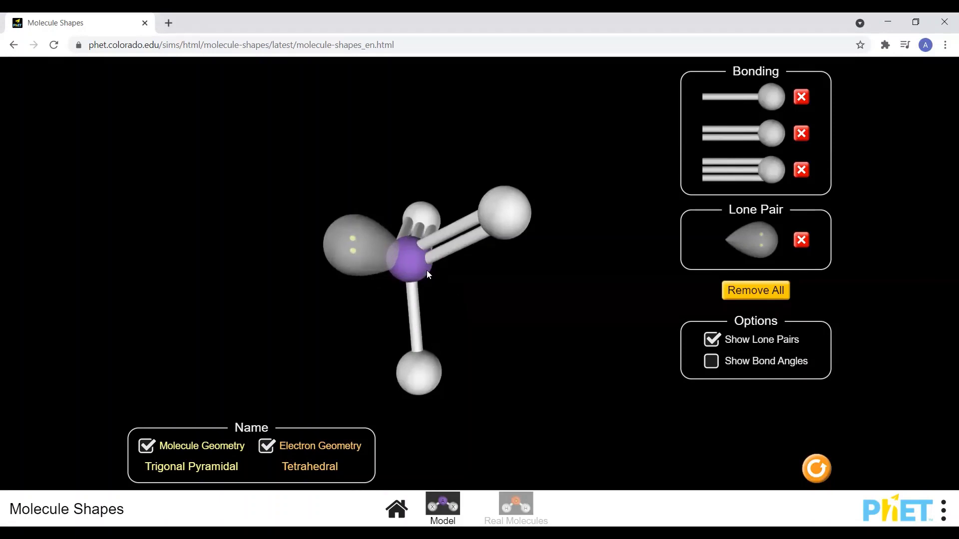
pyautogui.moveTo(434, 292); pyautogui.dragTo(416, 248)
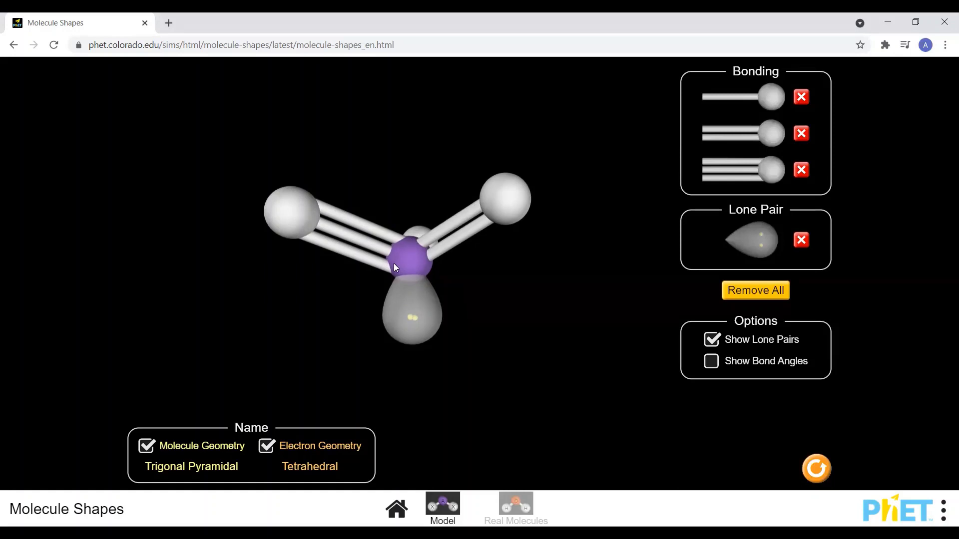
pyautogui.moveTo(414, 272); pyautogui.dragTo(417, 339)
pyautogui.click(801, 96)
pyautogui.click(801, 134)
pyautogui.click(801, 170)
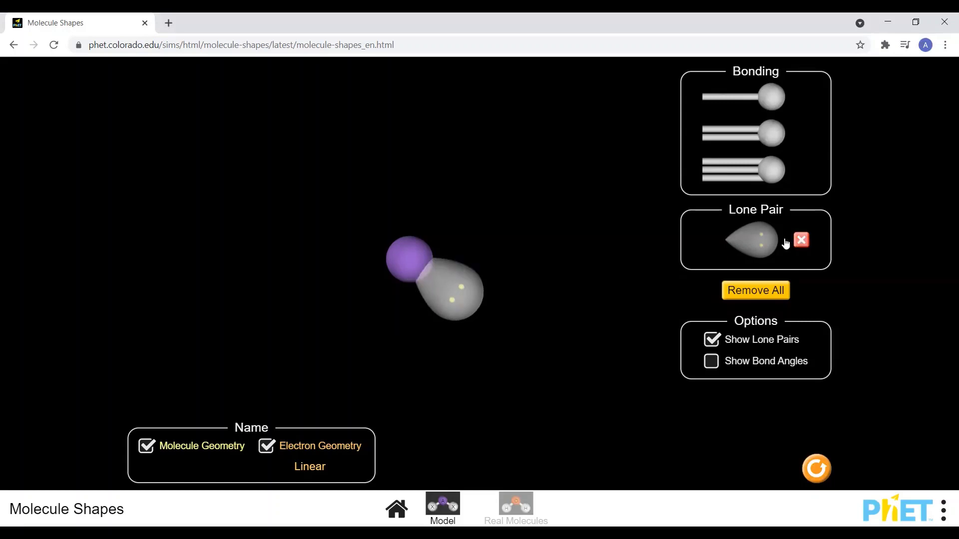
# Add two more lone pairs to the central atom and examine the three-lone-pair arrangement from several angles.
pyautogui.click(736, 234)
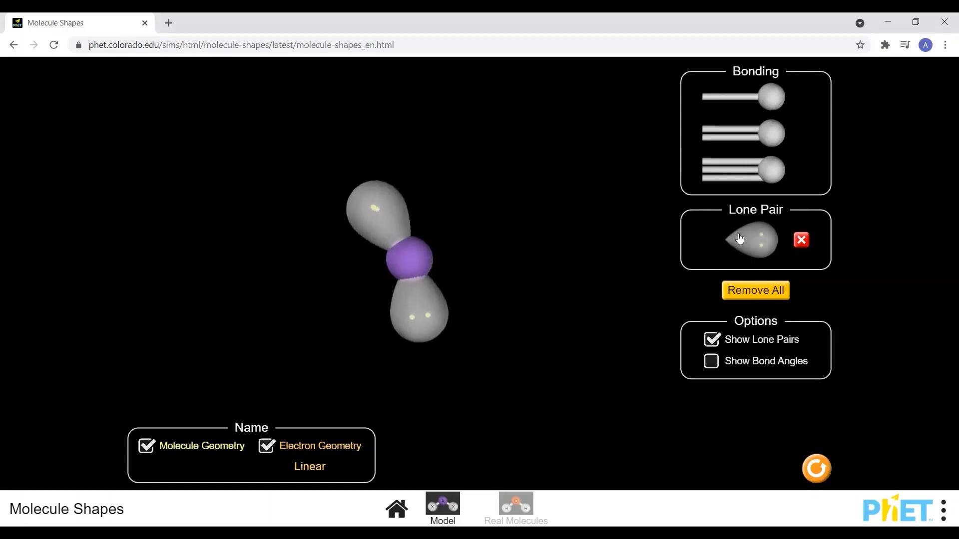
pyautogui.click(746, 234)
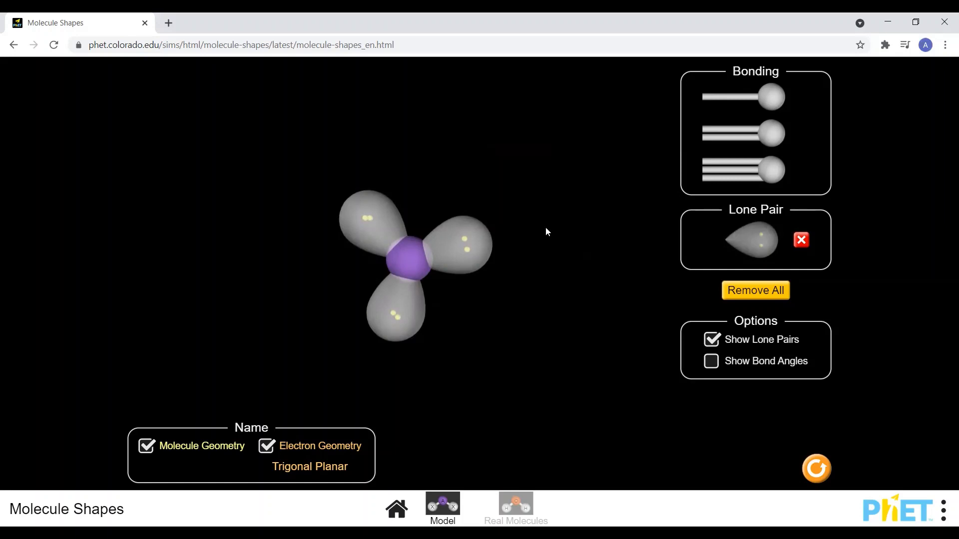
pyautogui.moveTo(468, 251); pyautogui.dragTo(272, 313)
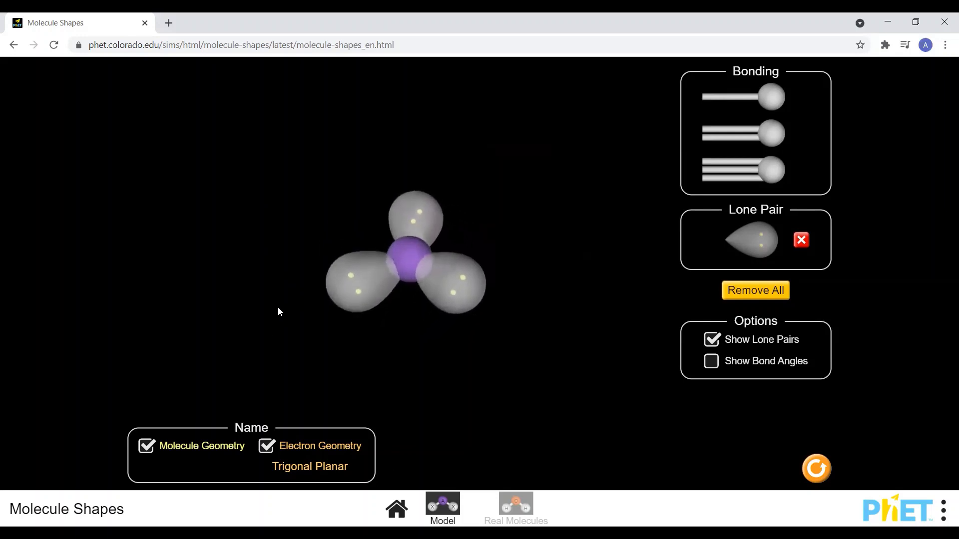
pyautogui.moveTo(422, 266); pyautogui.dragTo(505, 330)
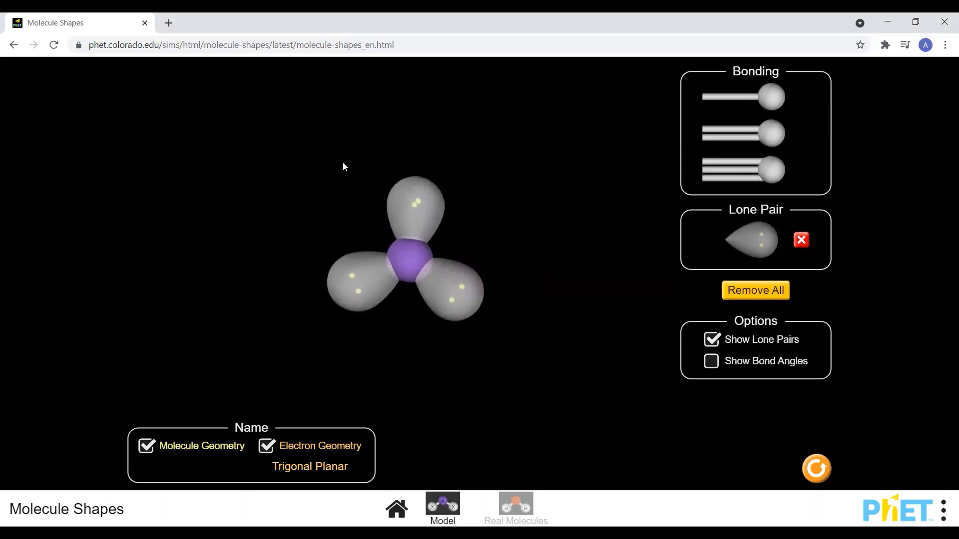
pyautogui.moveTo(351, 292); pyautogui.dragTo(544, 338)
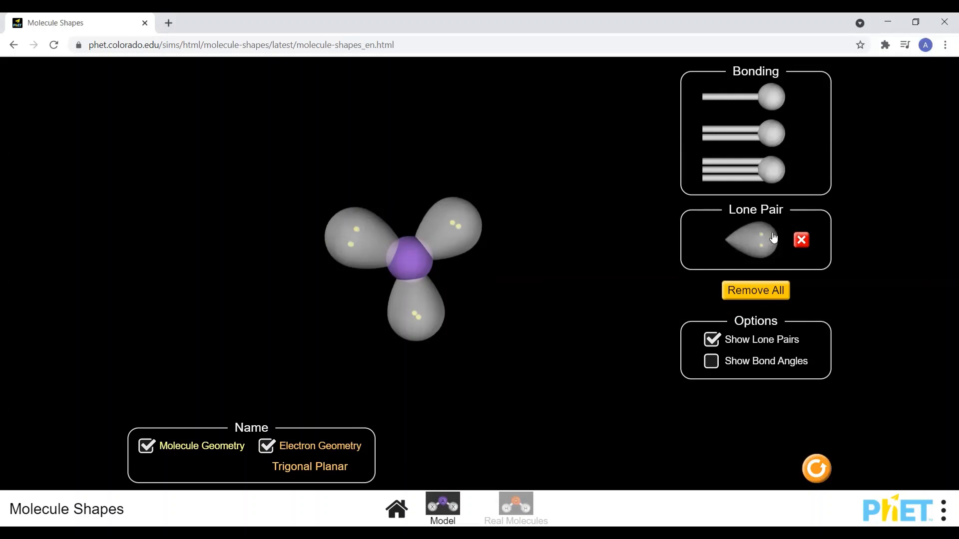
# Remove one lone pair to compare the arrangement, and add two so the central atom carries four lone pairs.
pyautogui.click(801, 240)
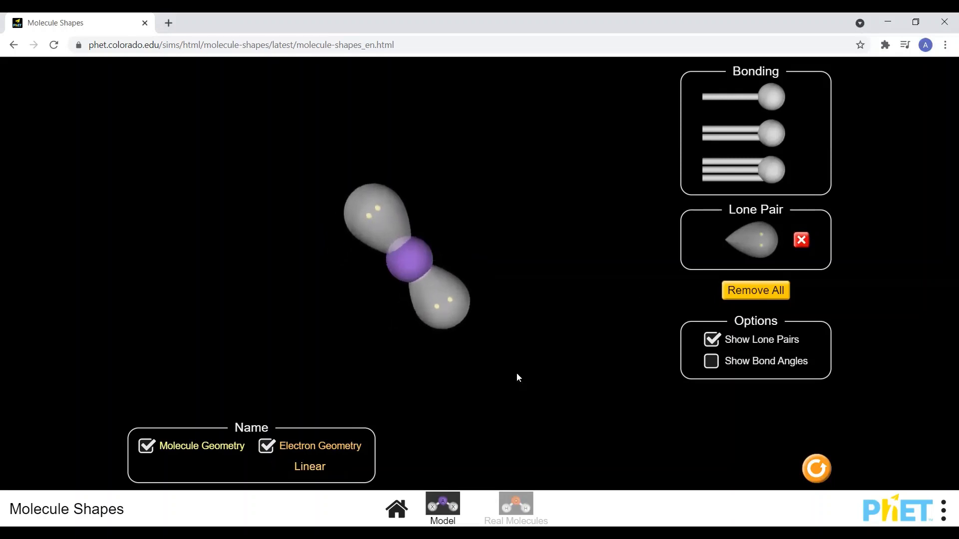
pyautogui.moveTo(521, 378); pyautogui.dragTo(452, 432)
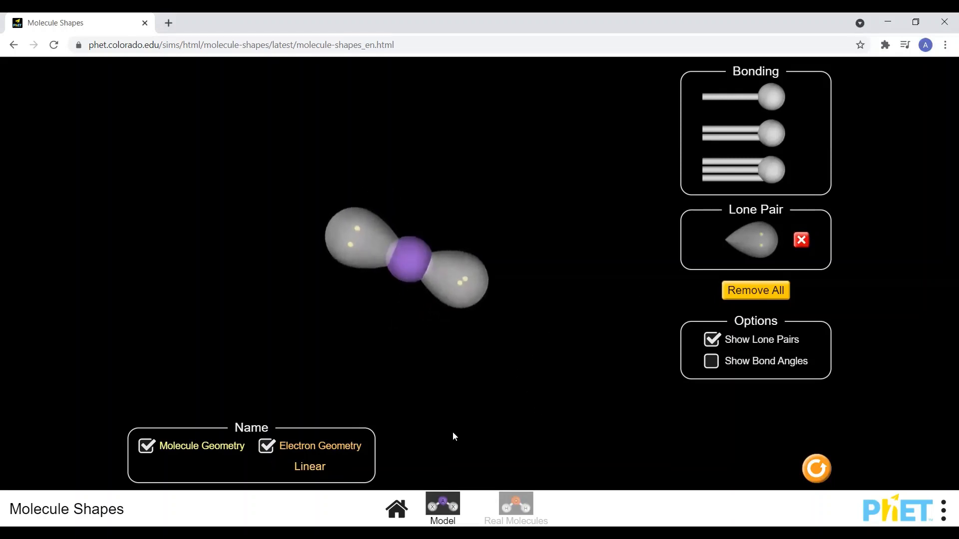
pyautogui.click(777, 237)
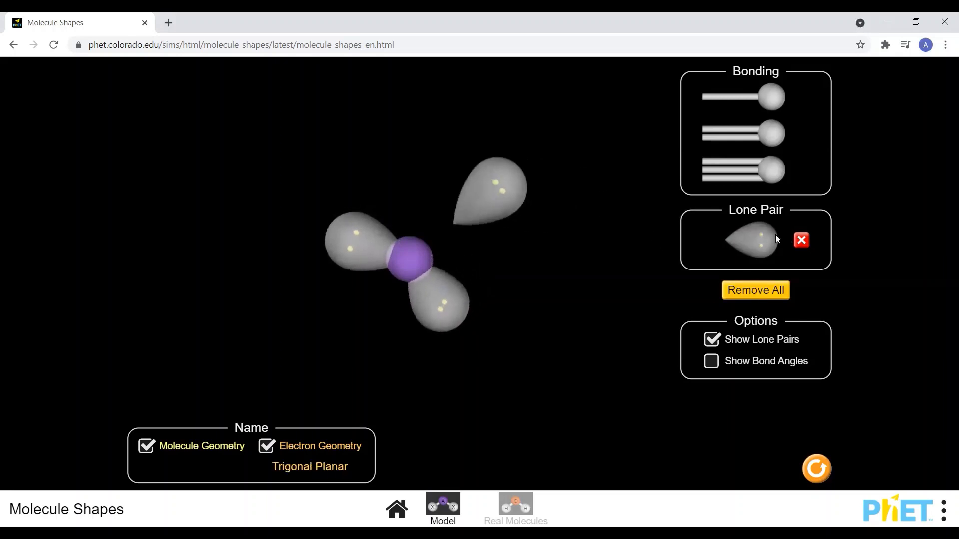
pyautogui.click(750, 241)
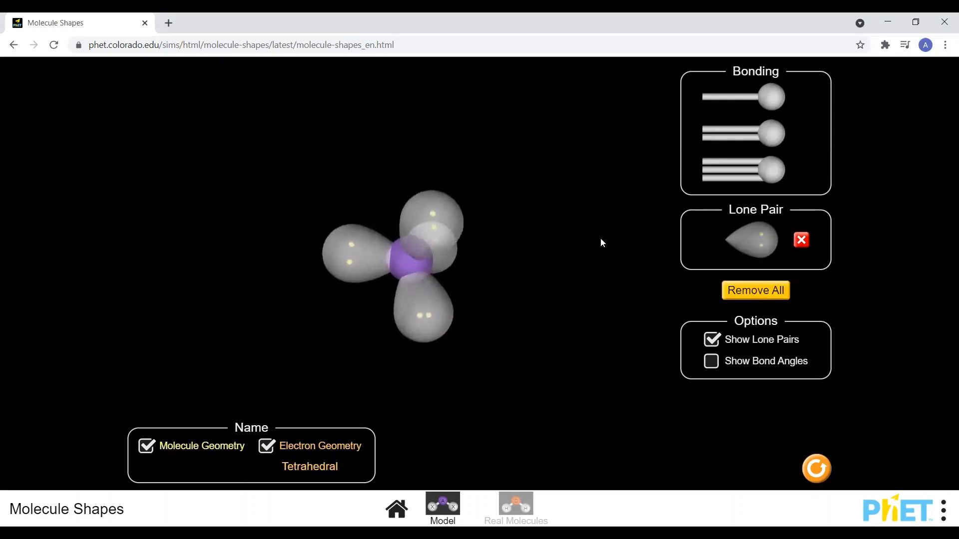
# Replace two of the four lone pairs around the central atom with two single bonds.
pyautogui.moveTo(547, 239); pyautogui.dragTo(579, 363)
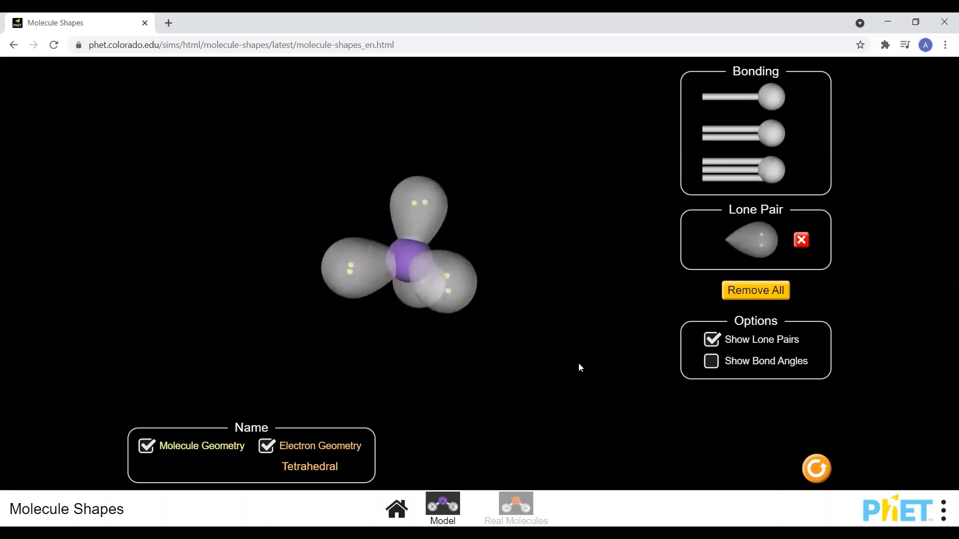
pyautogui.moveTo(485, 254); pyautogui.dragTo(592, 351)
pyautogui.moveTo(171, 228); pyautogui.dragTo(246, 287)
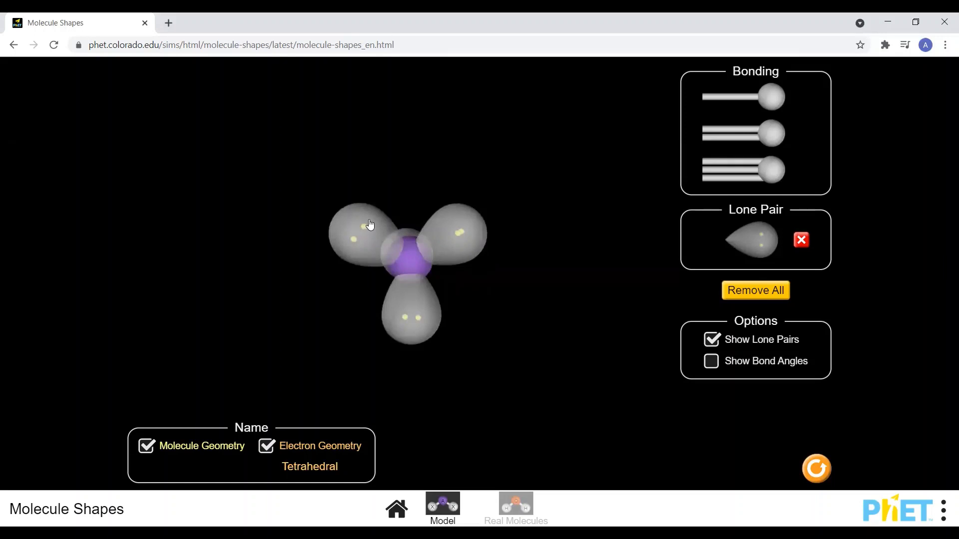
pyautogui.moveTo(470, 186); pyautogui.dragTo(420, 395)
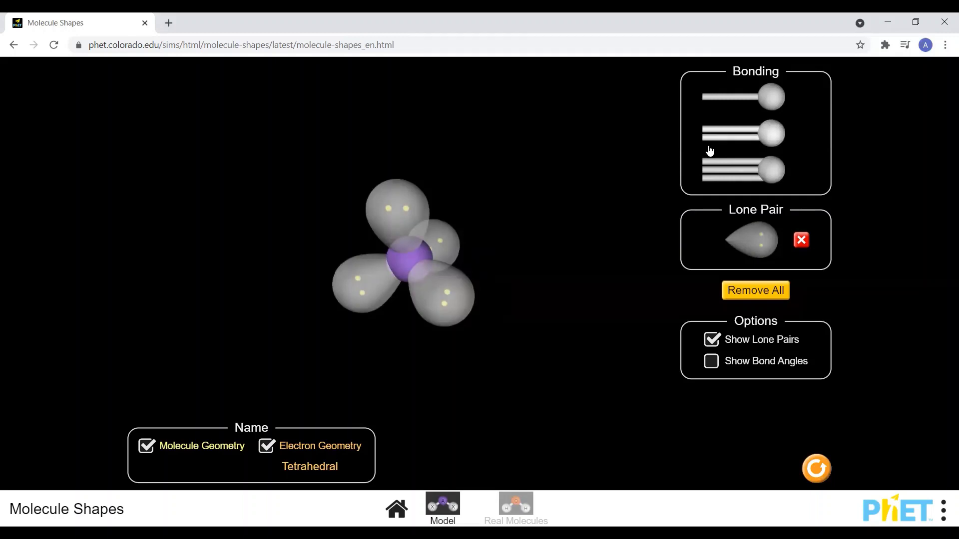
pyautogui.moveTo(500, 309); pyautogui.dragTo(454, 353)
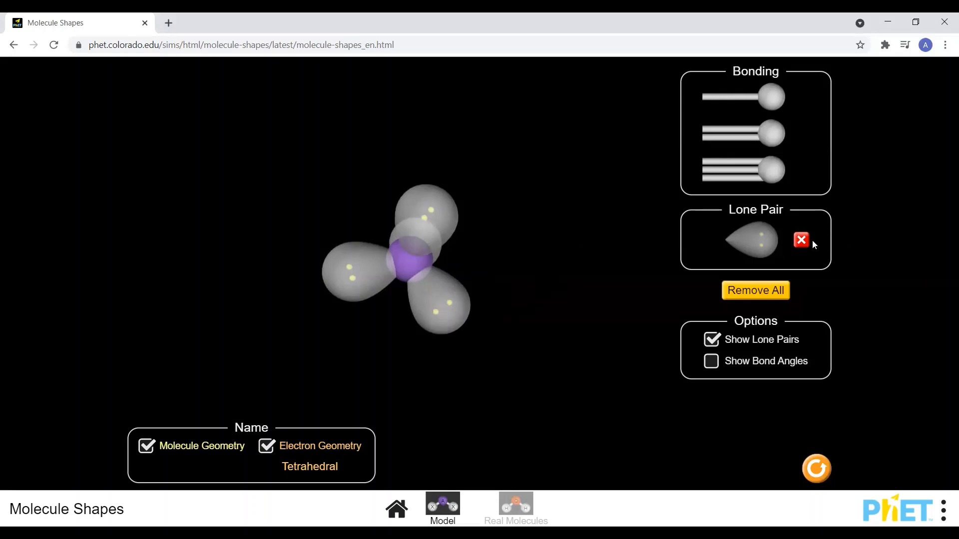
pyautogui.moveTo(547, 261); pyautogui.dragTo(424, 196)
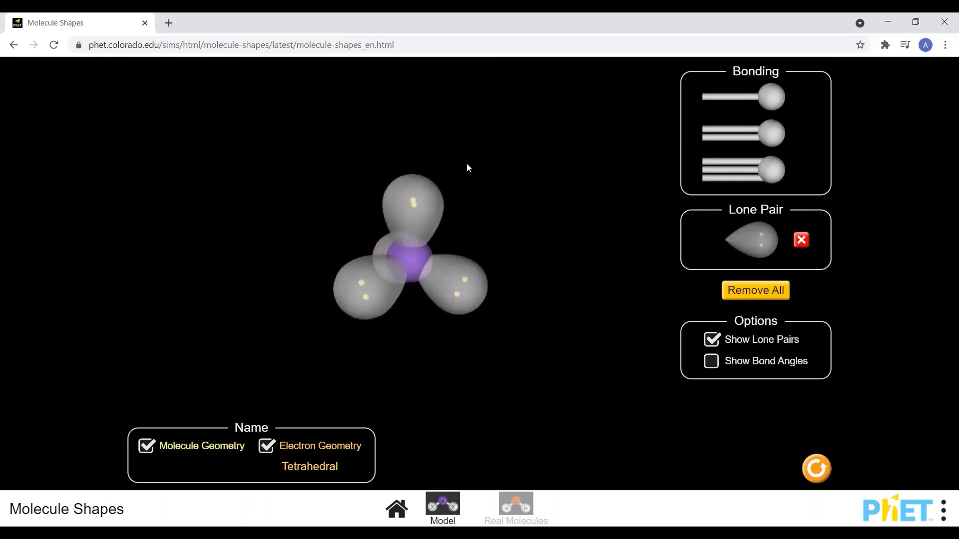
pyautogui.click(800, 242)
pyautogui.click(800, 241)
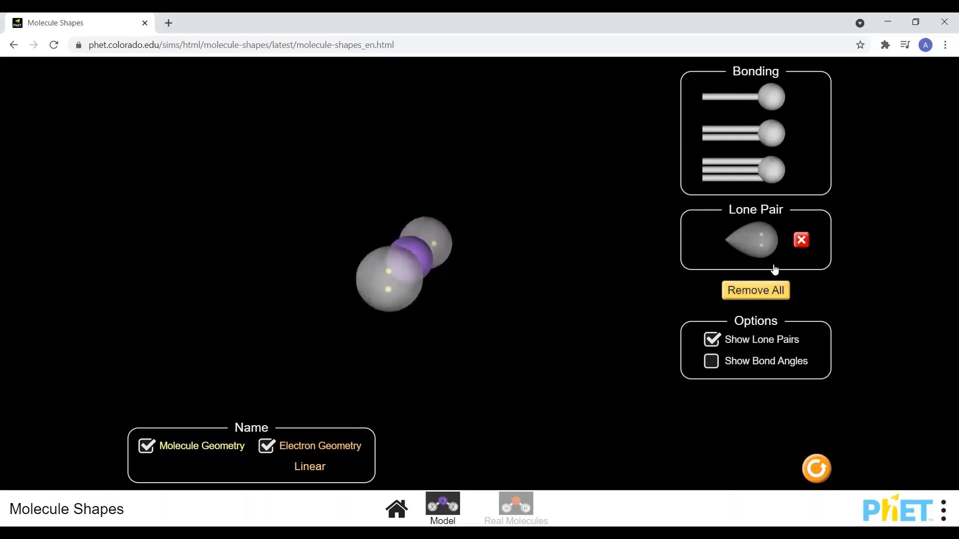
pyautogui.click(764, 98)
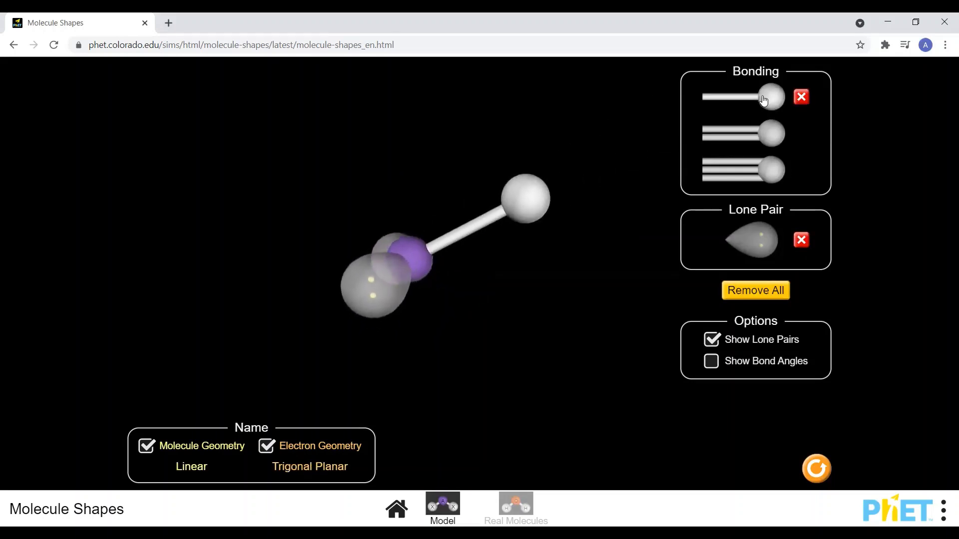
pyautogui.click(763, 98)
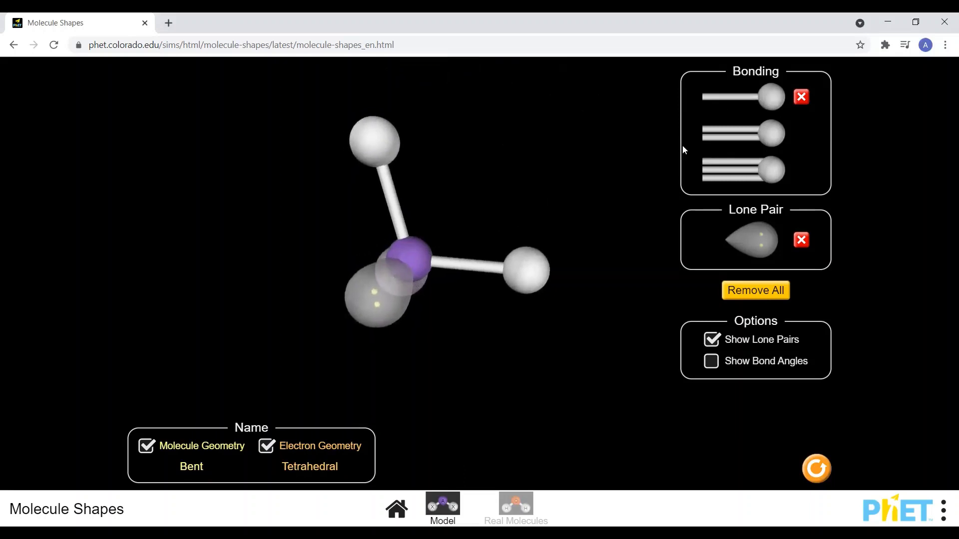
# Examine the arrangement of the two single bonds and two lone pairs around the central atom from several angles.
pyautogui.moveTo(627, 305); pyautogui.dragTo(659, 313)
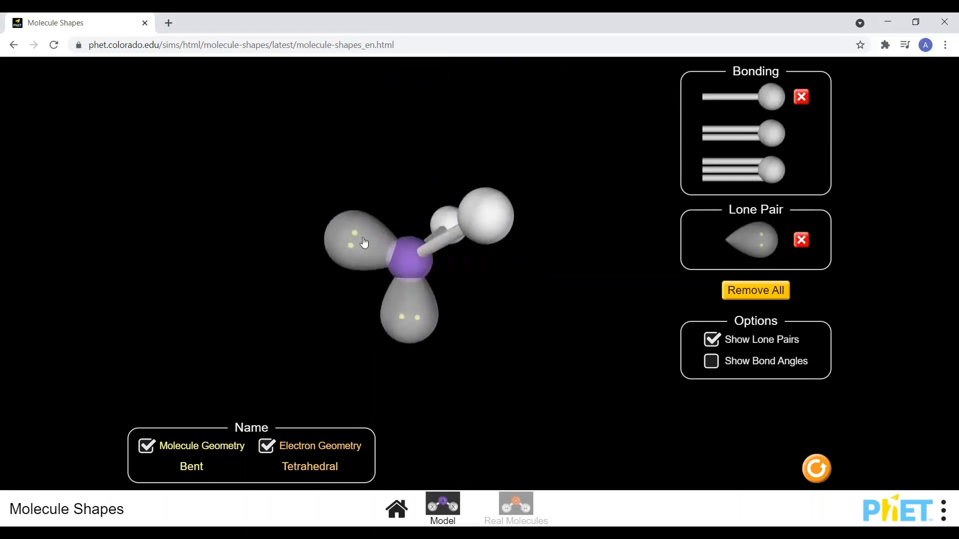
pyautogui.moveTo(447, 259); pyautogui.dragTo(484, 360)
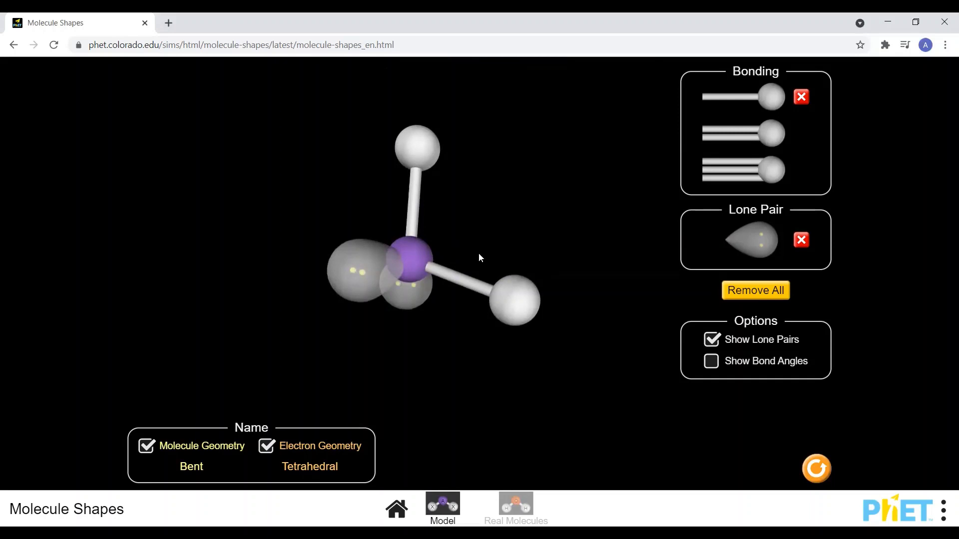
pyautogui.moveTo(460, 242); pyautogui.dragTo(486, 325)
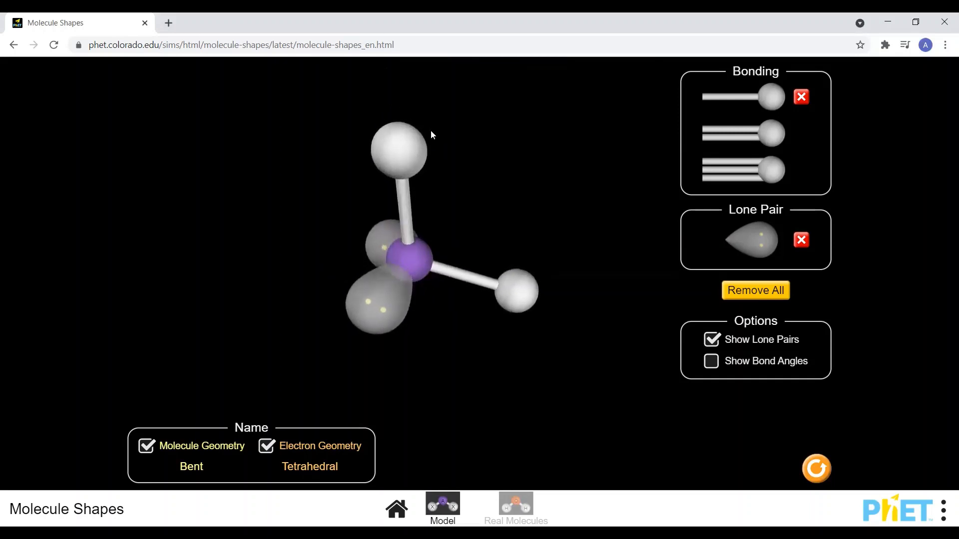
pyautogui.moveTo(445, 153); pyautogui.dragTo(343, 318)
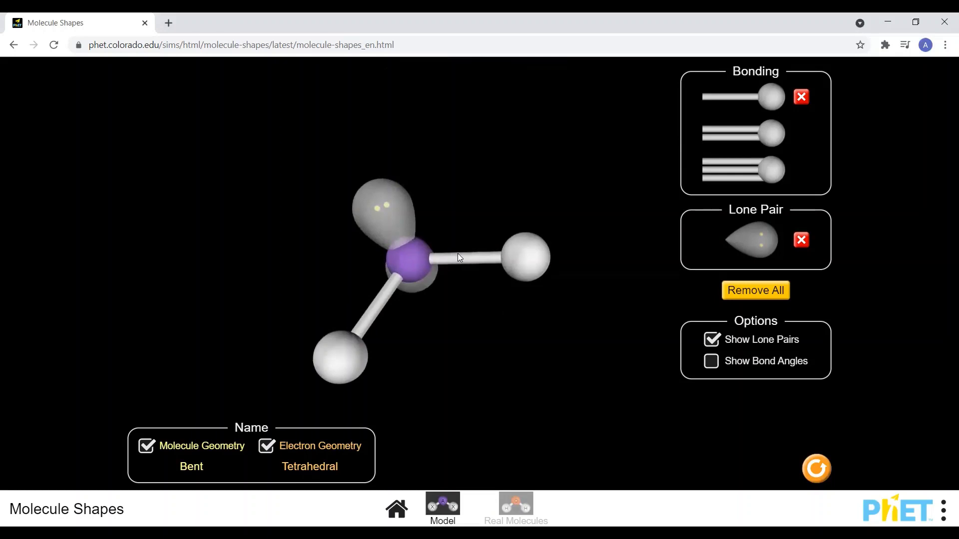
pyautogui.moveTo(522, 155); pyautogui.dragTo(386, 220)
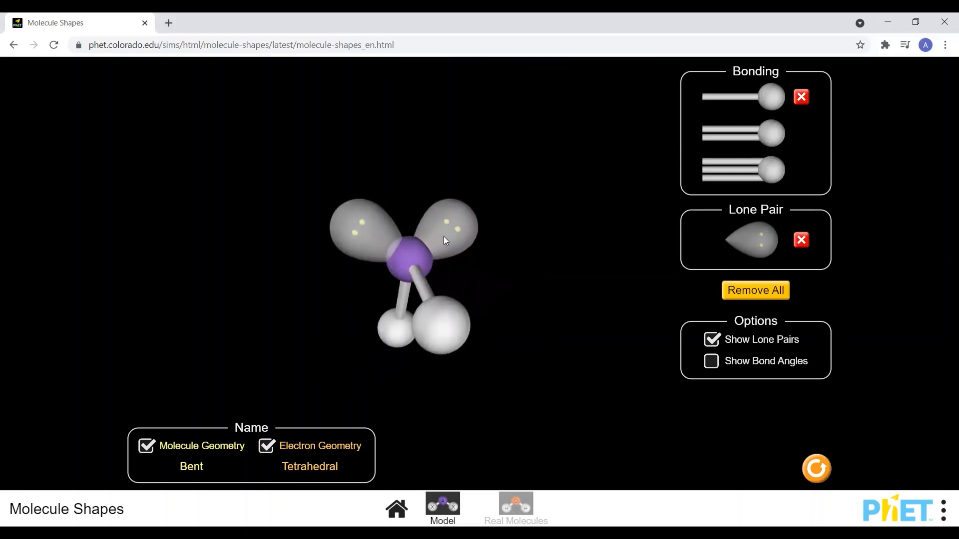
pyautogui.moveTo(440, 252); pyautogui.dragTo(403, 274)
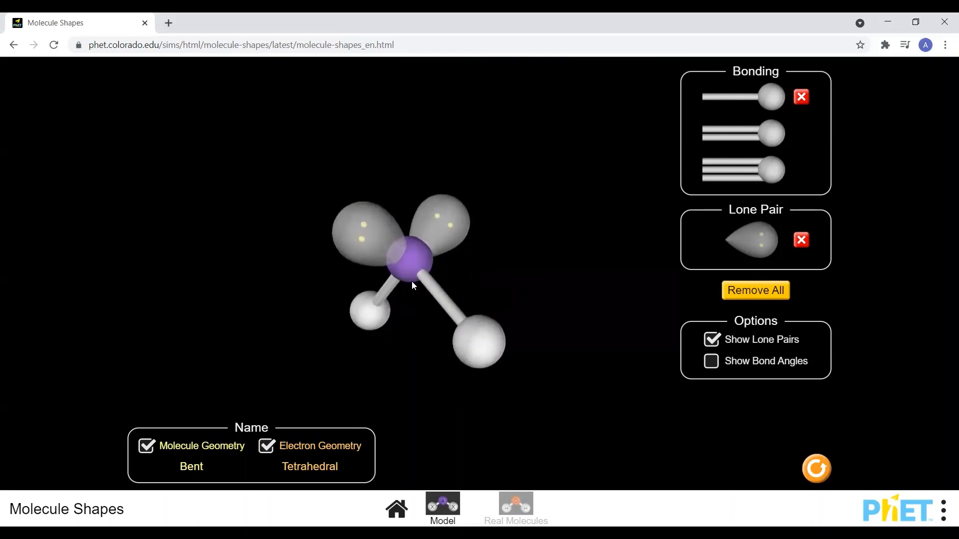
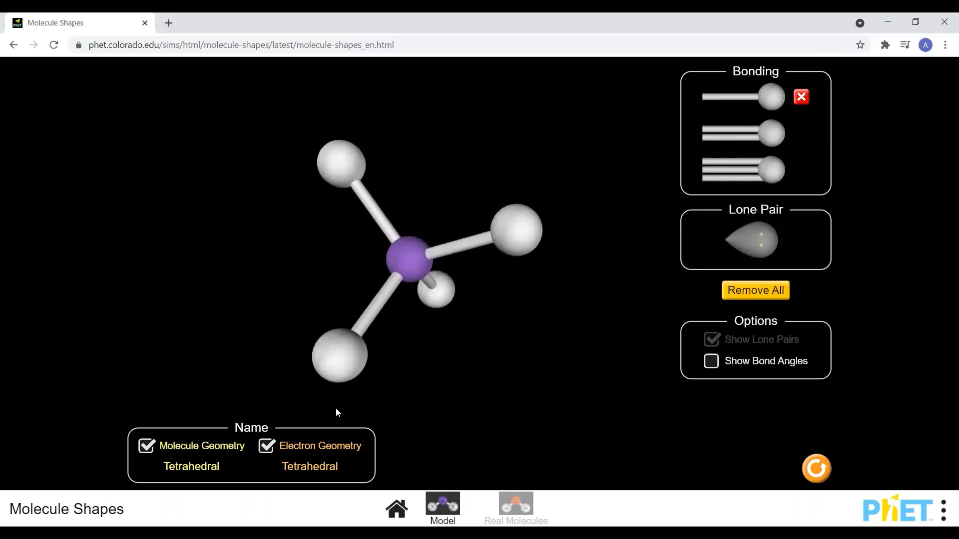
# Show the bond angles and remove one single bond so that three remain around the central atom.
pyautogui.click(792, 362)
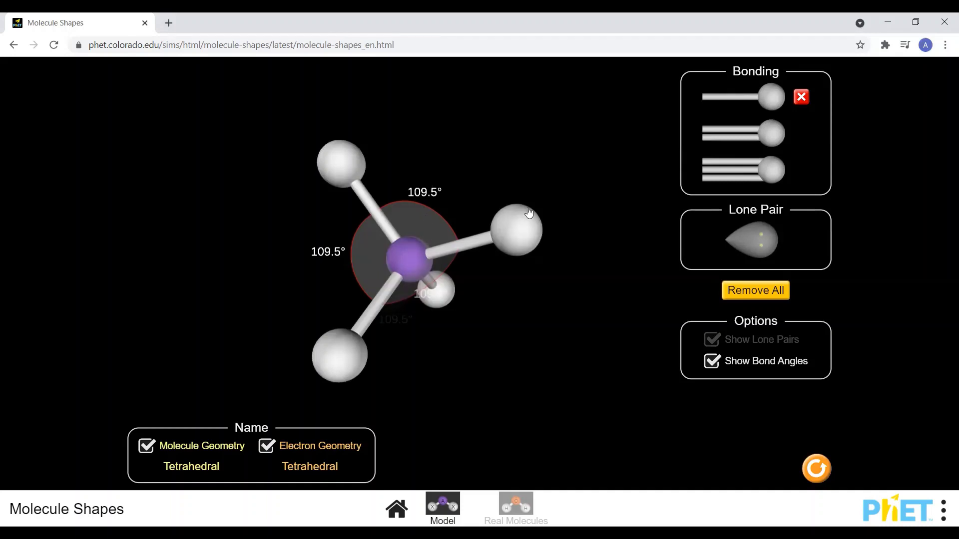
pyautogui.click(801, 97)
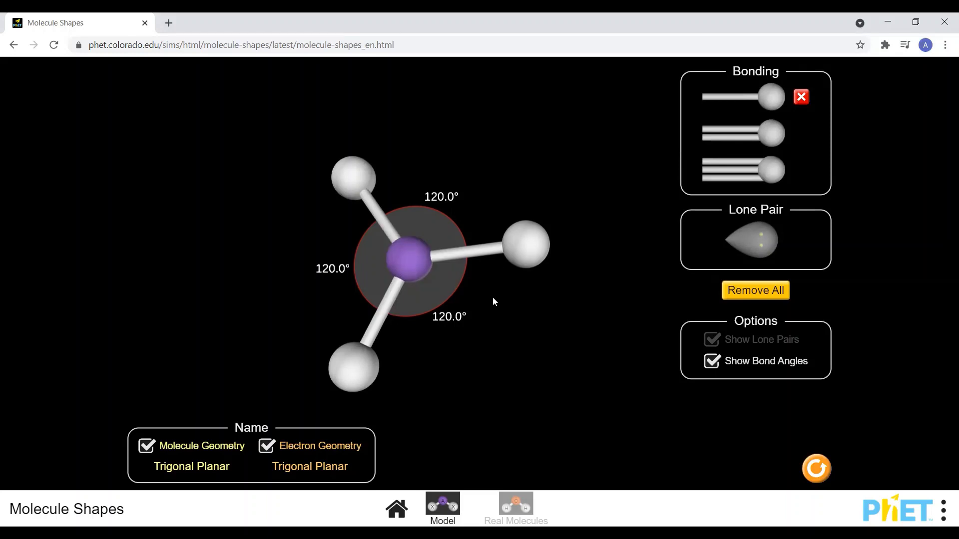
pyautogui.moveTo(500, 333); pyautogui.dragTo(334, 260)
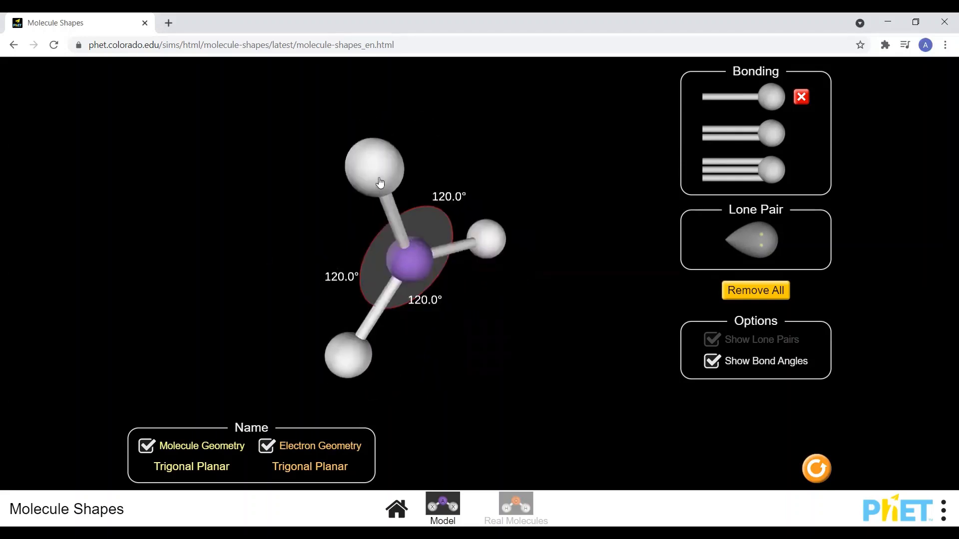
# Inspect the arrangement of three single bonds around the central atom, and remove one bond to compare it with two.
pyautogui.moveTo(382, 183); pyautogui.dragTo(585, 217)
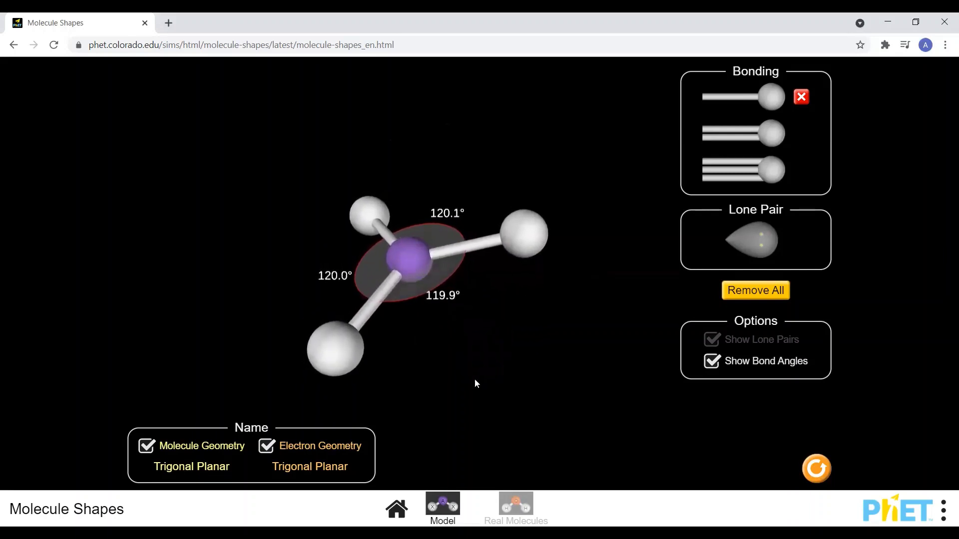
pyautogui.moveTo(475, 384); pyautogui.dragTo(431, 307)
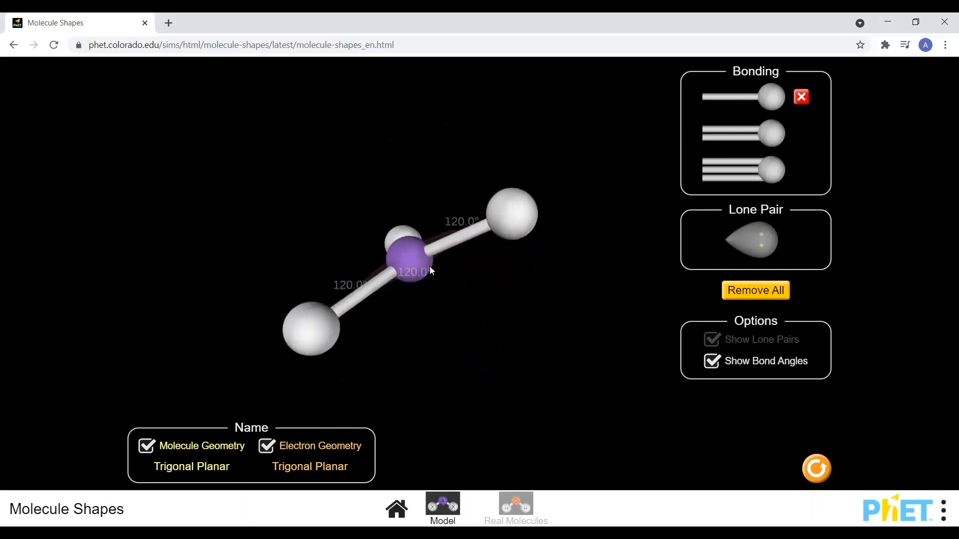
pyautogui.moveTo(431, 262); pyautogui.dragTo(428, 247)
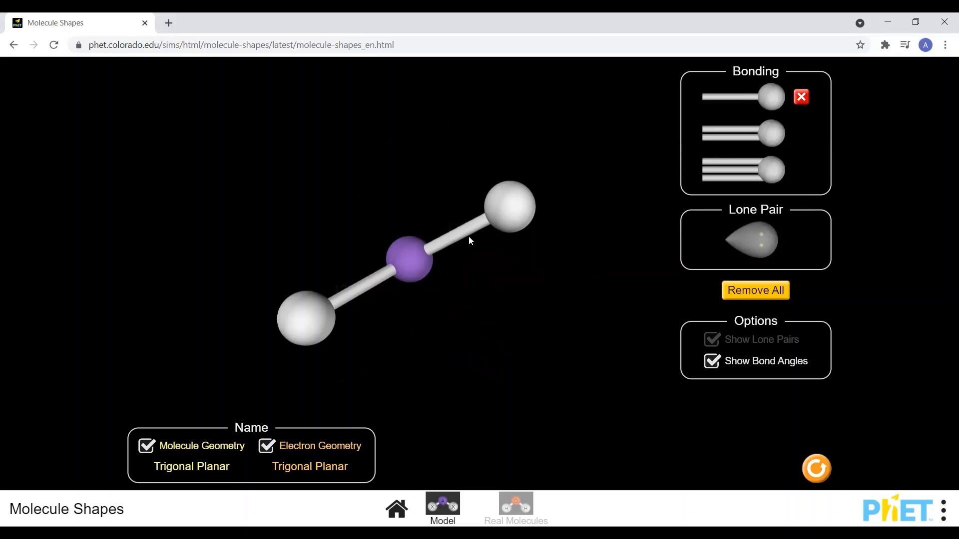
pyautogui.moveTo(466, 243); pyautogui.dragTo(513, 352)
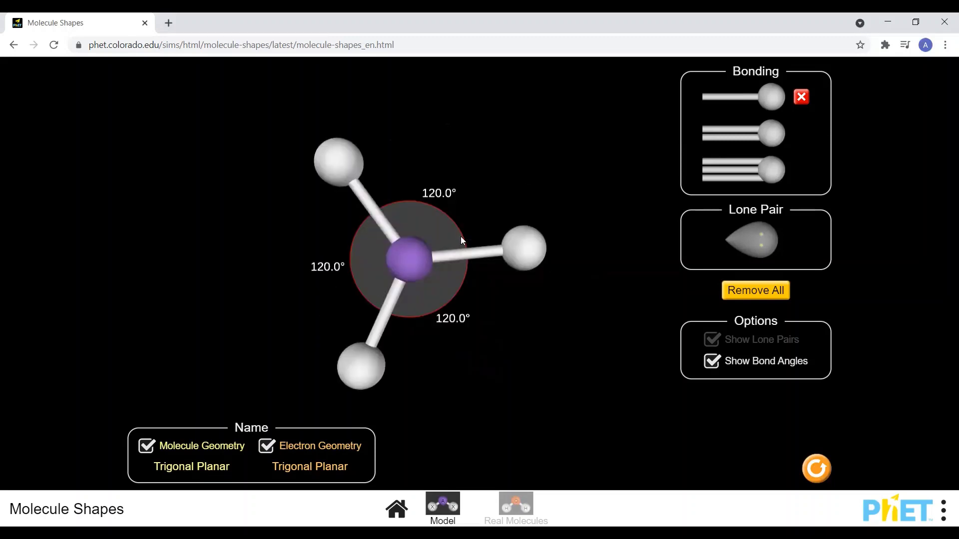
pyautogui.click(801, 97)
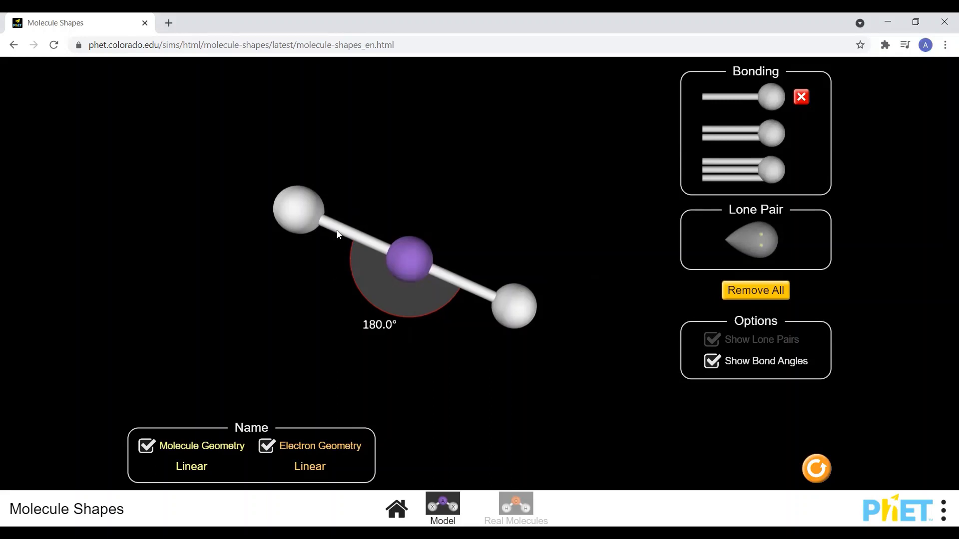
pyautogui.moveTo(337, 232); pyautogui.dragTo(461, 314)
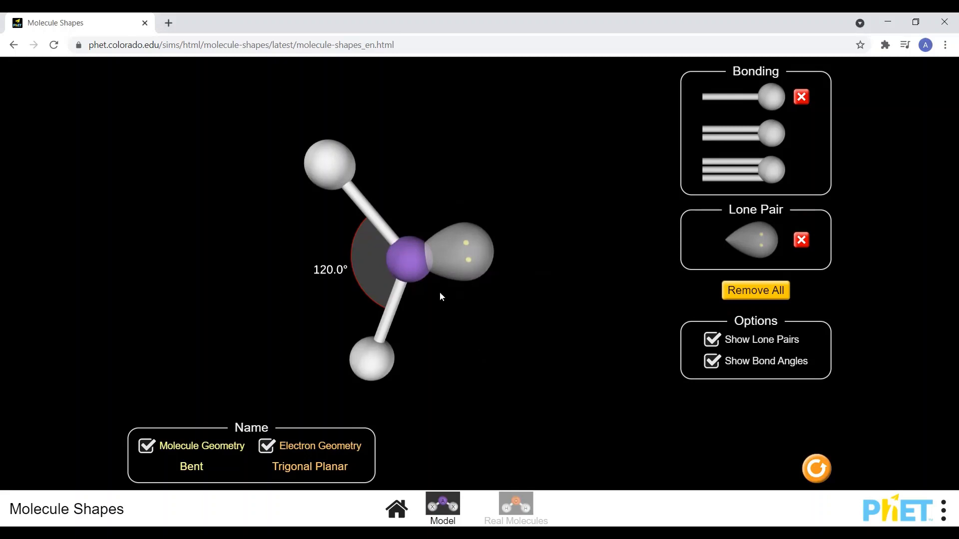
# Replace one of the four single bonds around the central atom with a lone pair.
pyautogui.moveTo(441, 295); pyautogui.dragTo(435, 258)
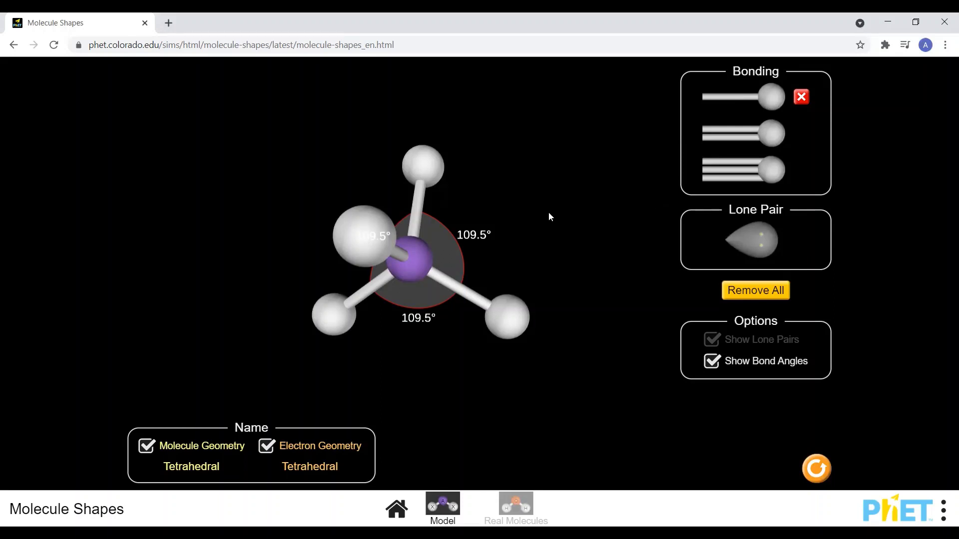
pyautogui.moveTo(549, 215); pyautogui.dragTo(520, 270)
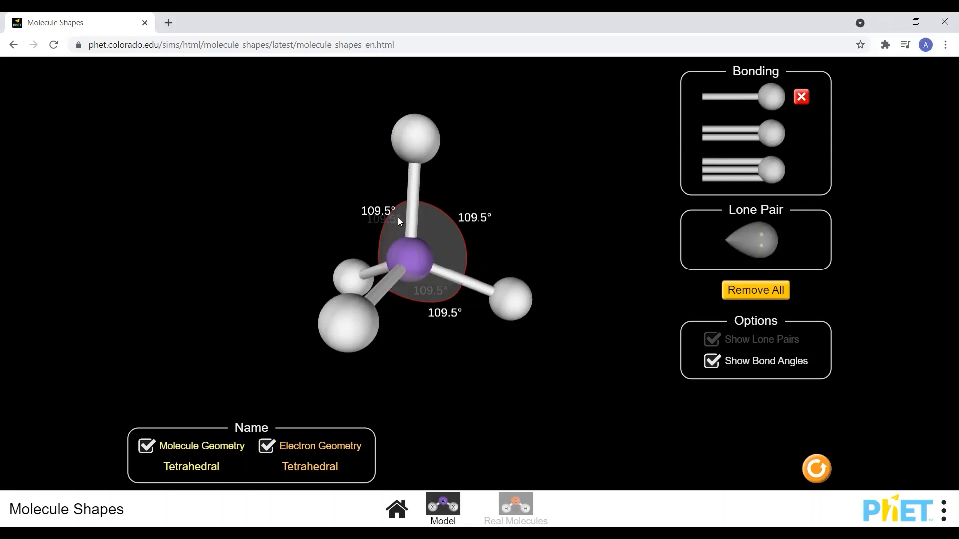
pyautogui.moveTo(397, 217); pyautogui.dragTo(451, 170)
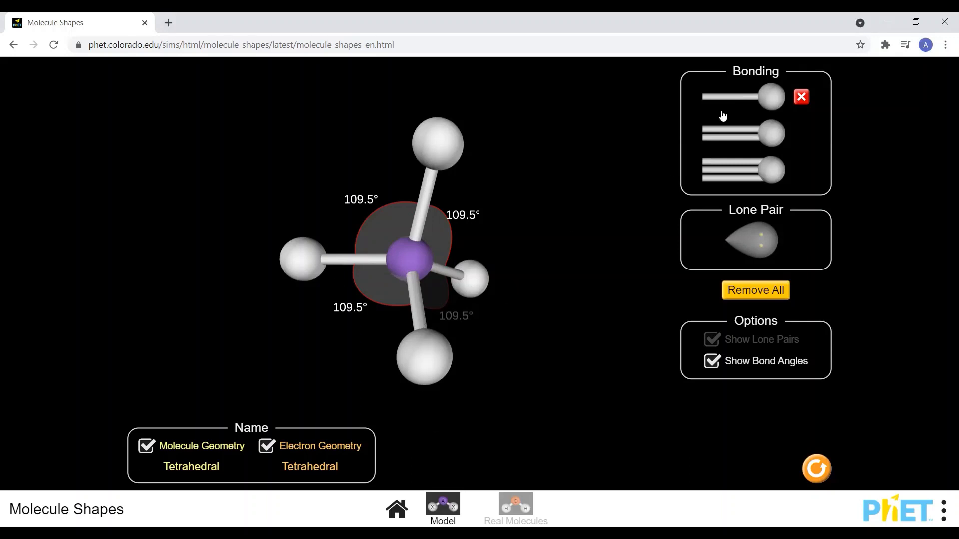
pyautogui.click(801, 98)
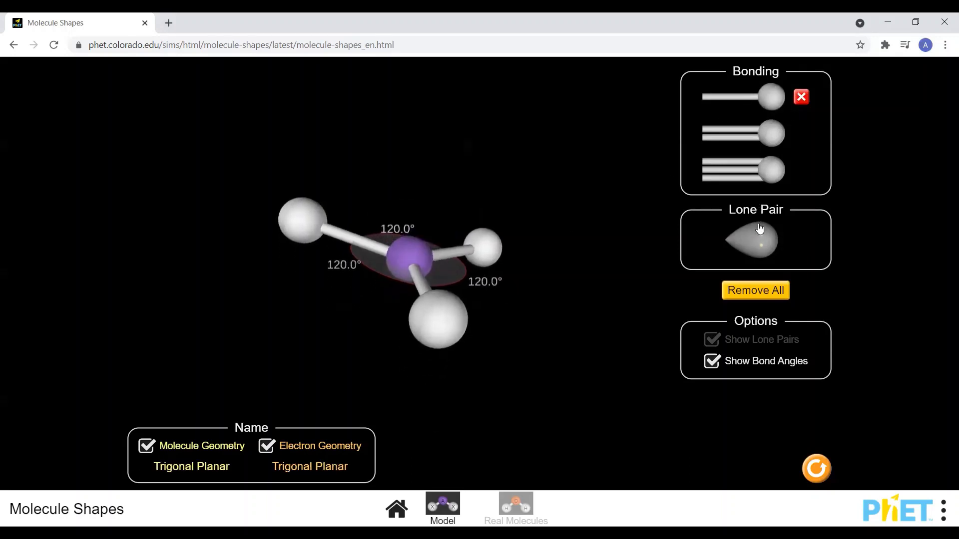
pyautogui.click(751, 240)
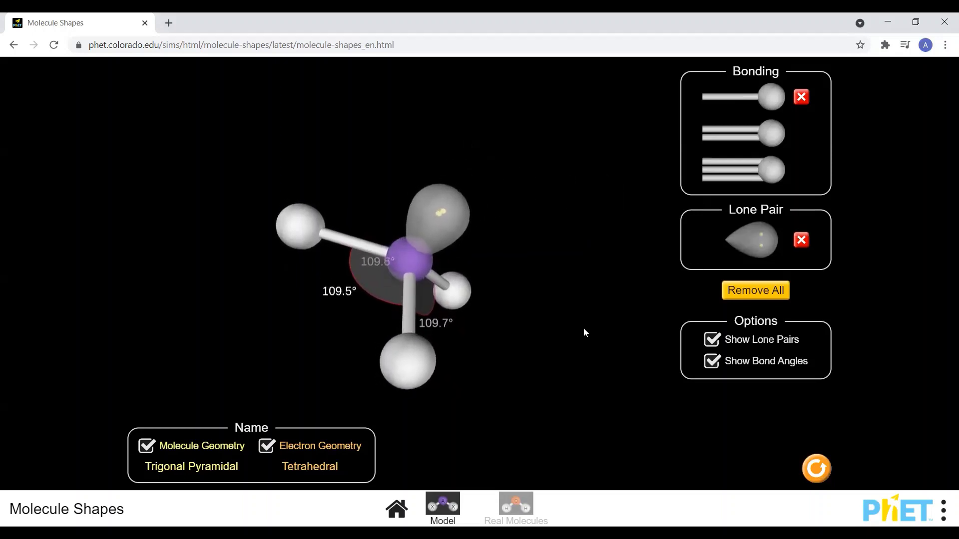
# Examine the arrangement and bond angles of the three single bonds and one lone pair from several angles.
pyautogui.moveTo(583, 328); pyautogui.dragTo(420, 274)
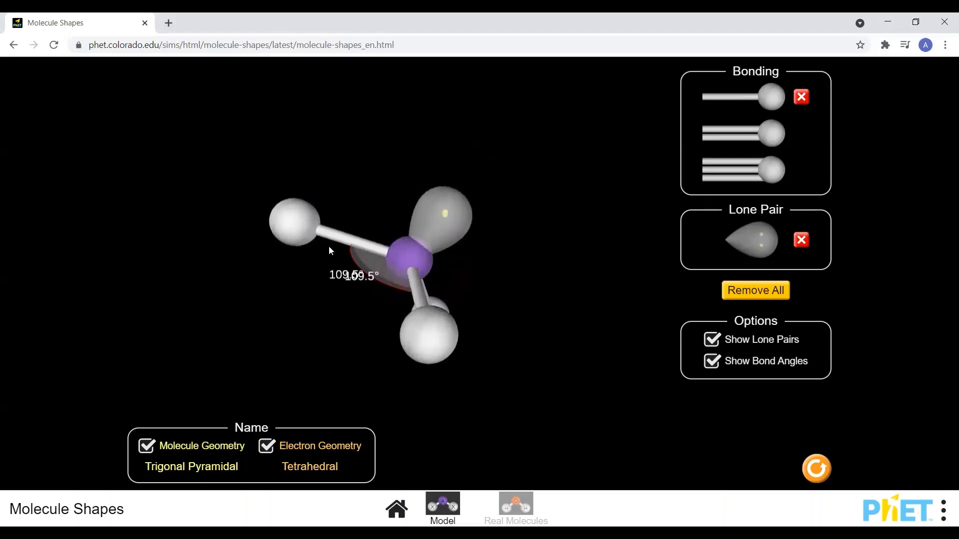
pyautogui.moveTo(318, 239); pyautogui.dragTo(228, 409)
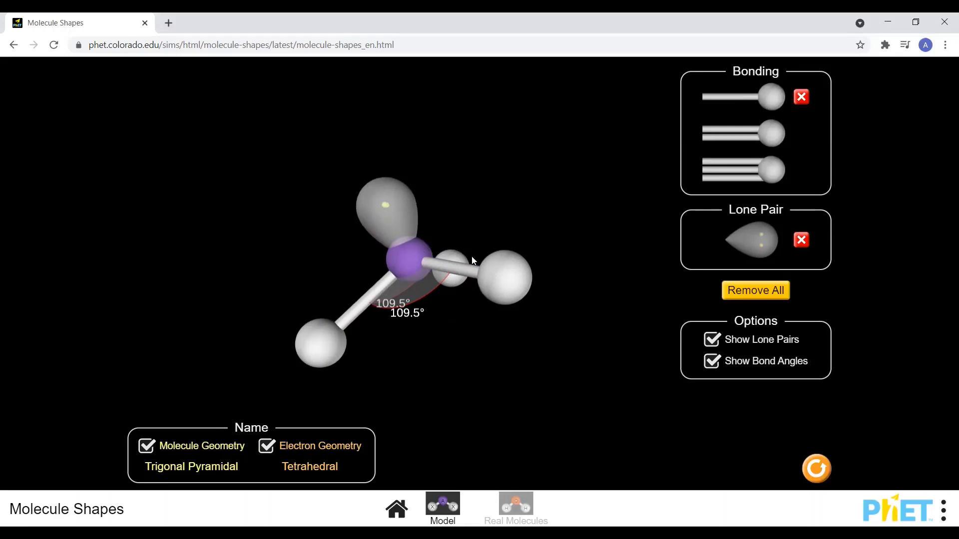
pyautogui.moveTo(450, 270); pyautogui.dragTo(496, 244)
pyautogui.moveTo(522, 235); pyautogui.dragTo(565, 232)
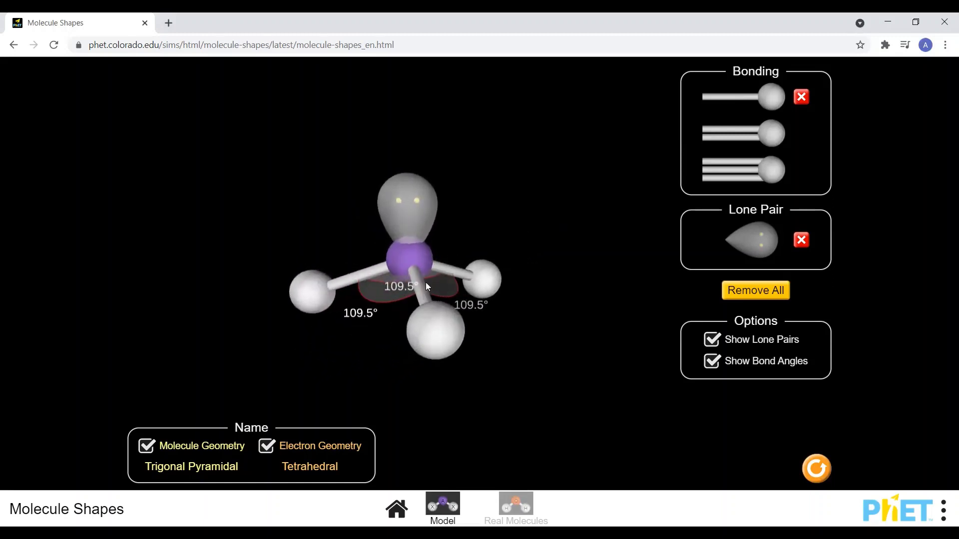
pyautogui.moveTo(439, 346); pyautogui.dragTo(289, 317)
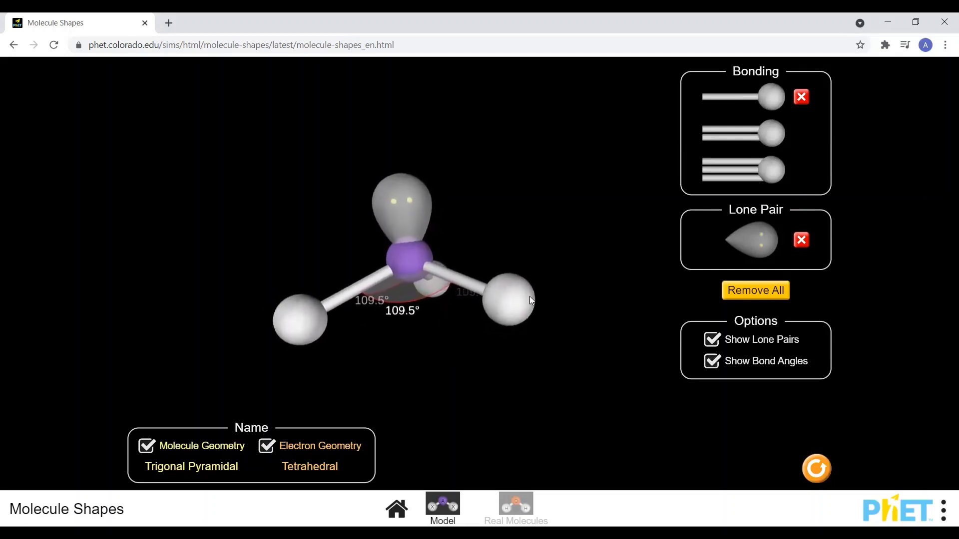
pyautogui.moveTo(529, 300); pyautogui.dragTo(541, 290)
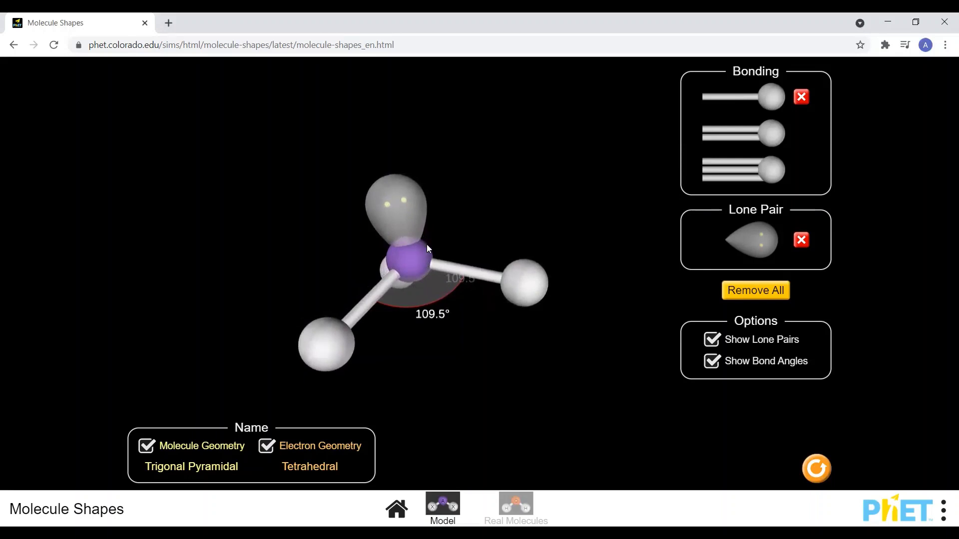
pyautogui.moveTo(427, 248); pyautogui.dragTo(536, 242)
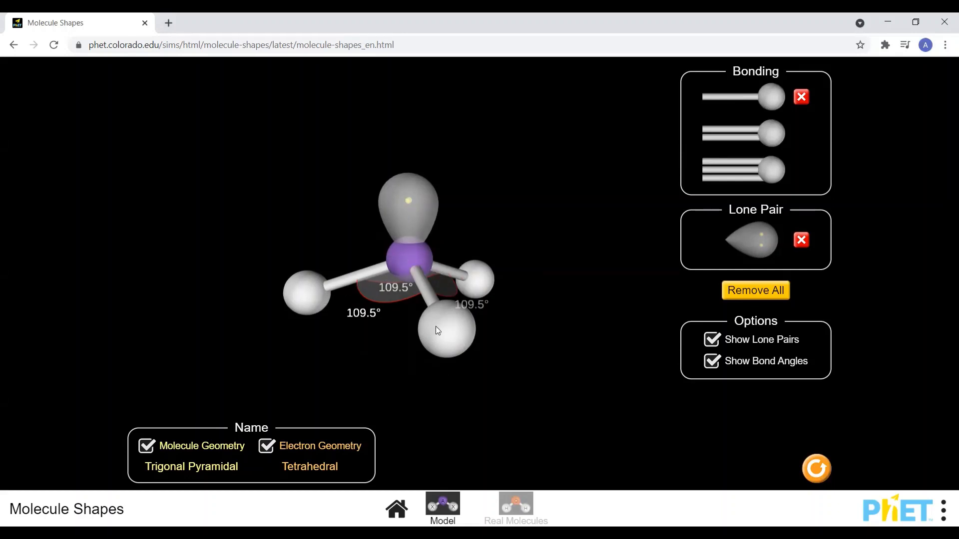
pyautogui.moveTo(399, 317); pyautogui.dragTo(468, 322)
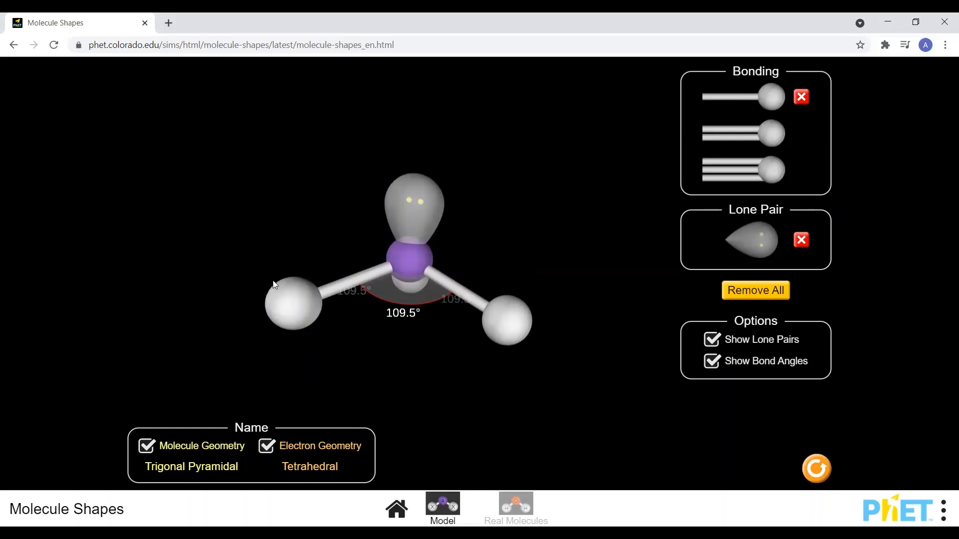
pyautogui.moveTo(274, 284); pyautogui.dragTo(492, 319)
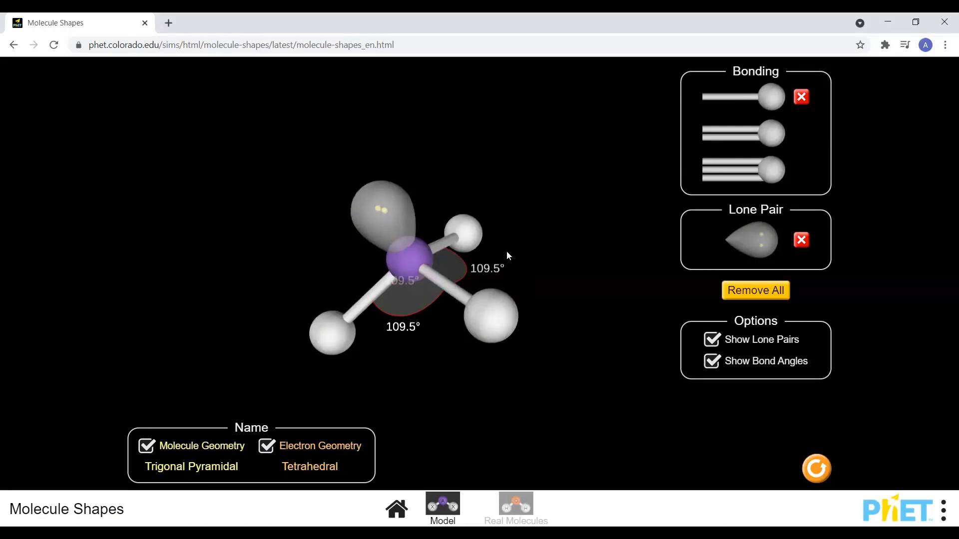
# Replace one of the three single bonds with a second lone pair and inspect the bond angle from several sides.
pyautogui.click(801, 97)
pyautogui.moveTo(752, 239); pyautogui.dragTo(544, 274)
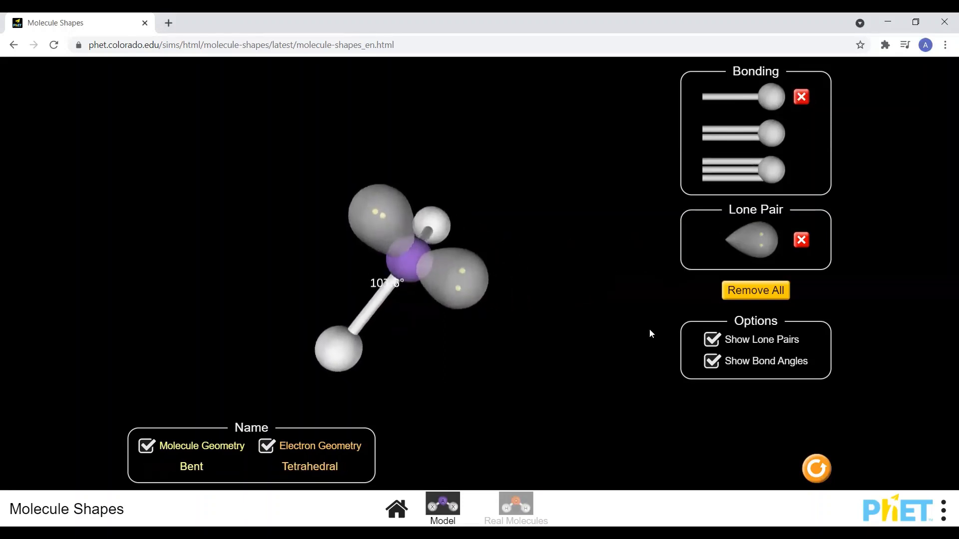
pyautogui.moveTo(591, 315); pyautogui.dragTo(446, 427)
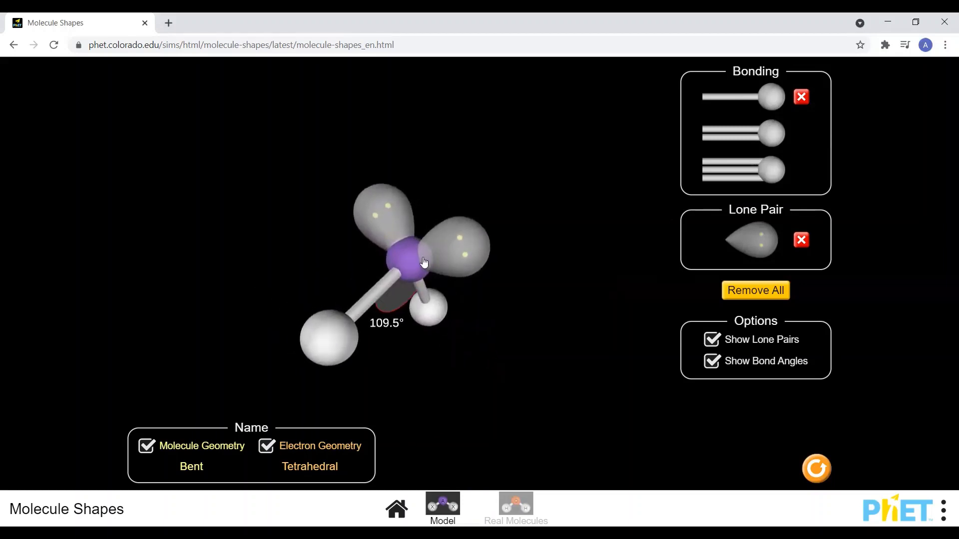
pyautogui.moveTo(411, 285); pyautogui.dragTo(543, 309)
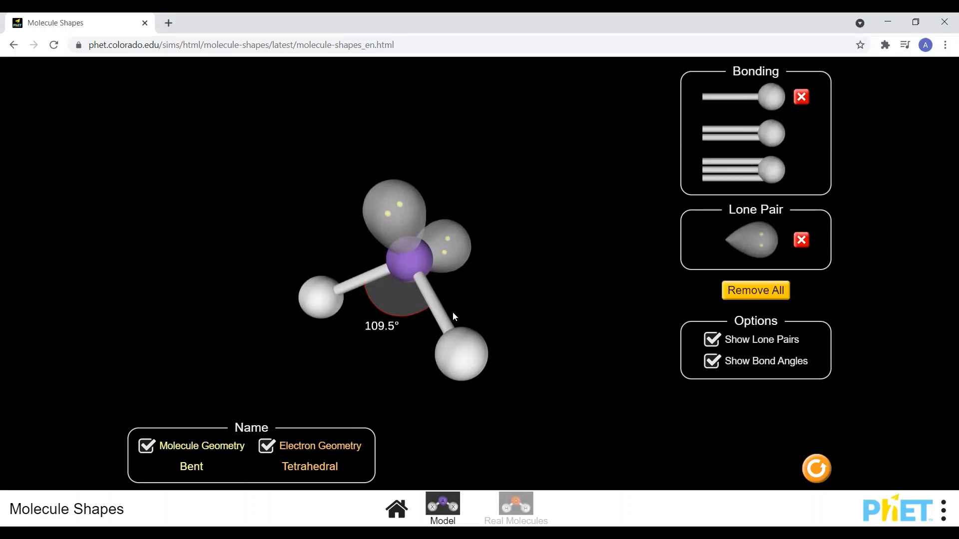
pyautogui.moveTo(385, 363); pyautogui.dragTo(421, 397)
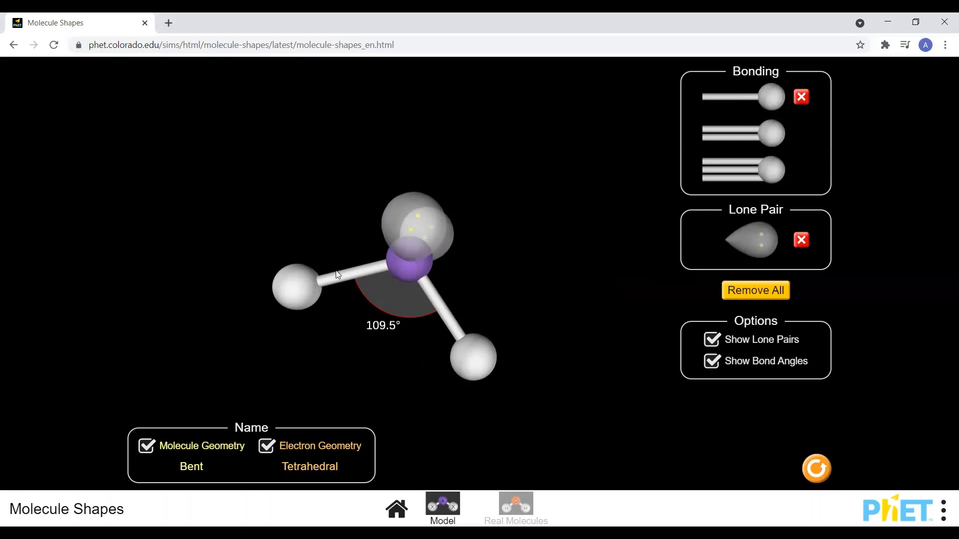
pyautogui.moveTo(446, 251); pyautogui.dragTo(432, 324)
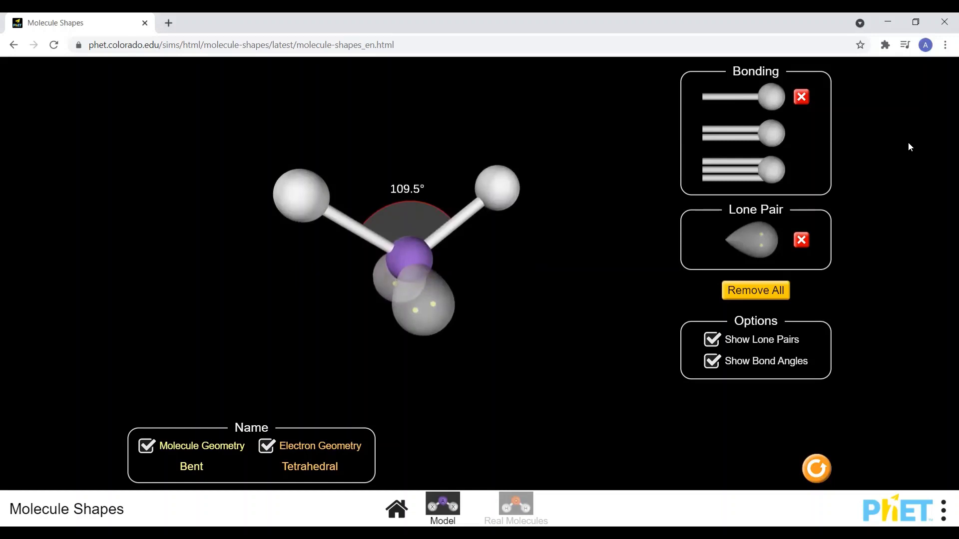
# Replace one of the two single bonds with a third lone pair and inspect the resulting arrangement.
pyautogui.click(800, 97)
pyautogui.click(750, 241)
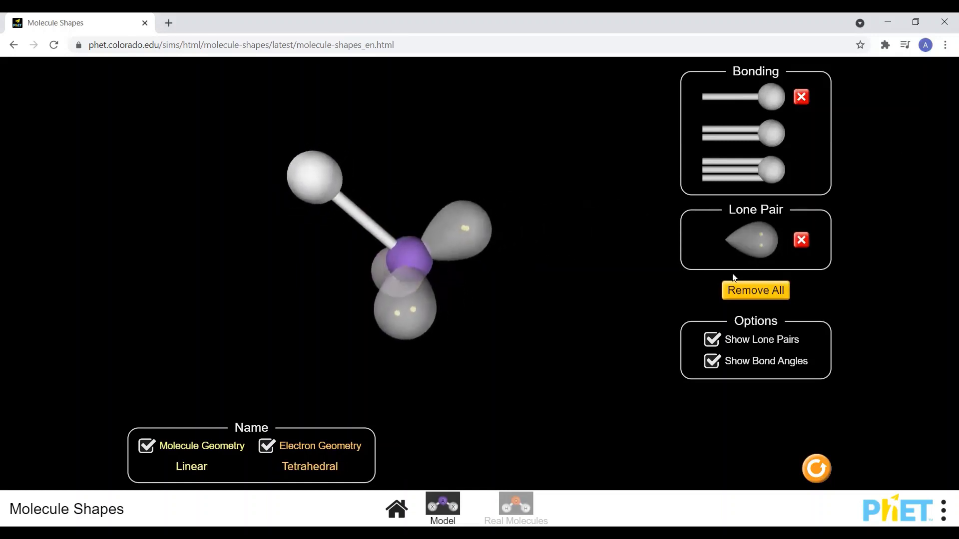
pyautogui.moveTo(261, 295); pyautogui.dragTo(288, 486)
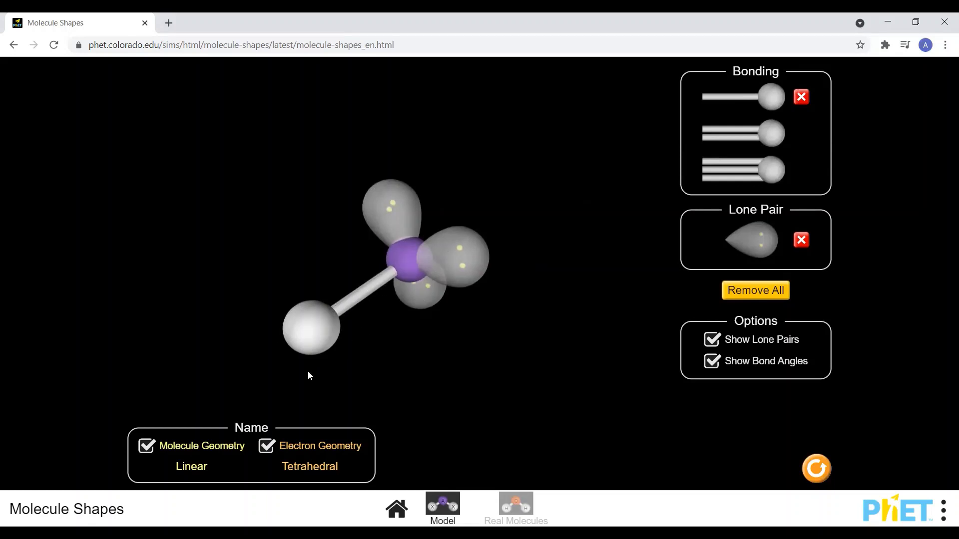
pyautogui.moveTo(308, 374); pyautogui.dragTo(440, 343)
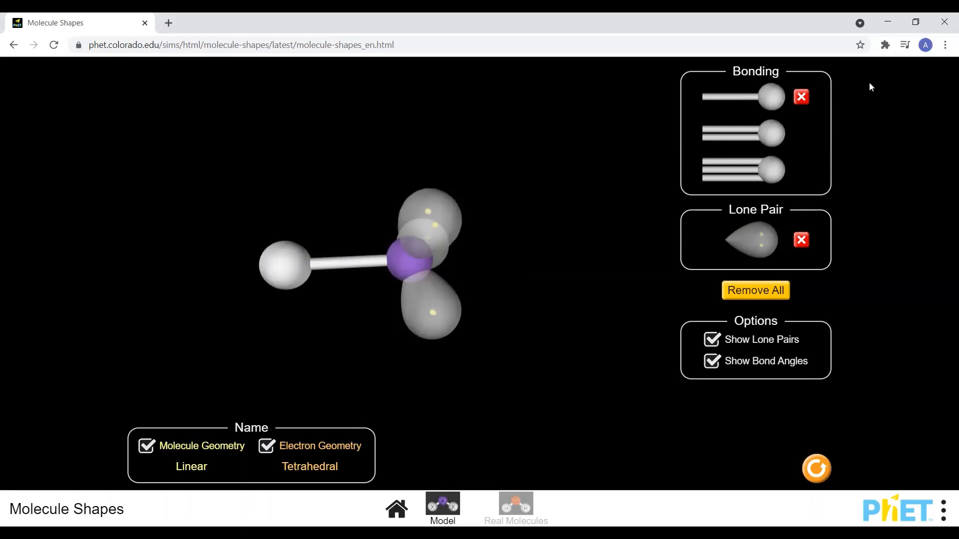
# Replace the remaining single bond with a double bond, keeping the three lone pairs around the central atom.
pyautogui.click(801, 97)
pyautogui.click(771, 133)
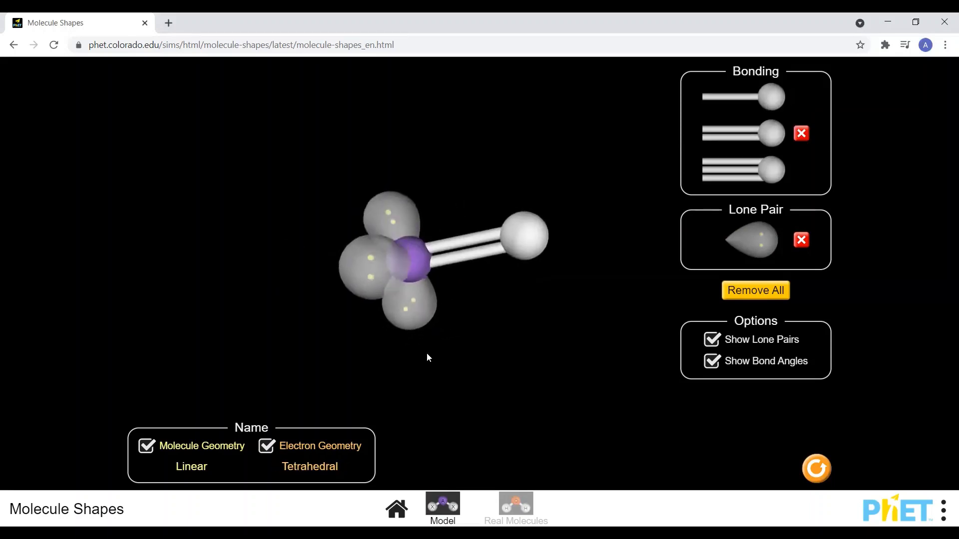
pyautogui.moveTo(427, 338); pyautogui.dragTo(427, 254)
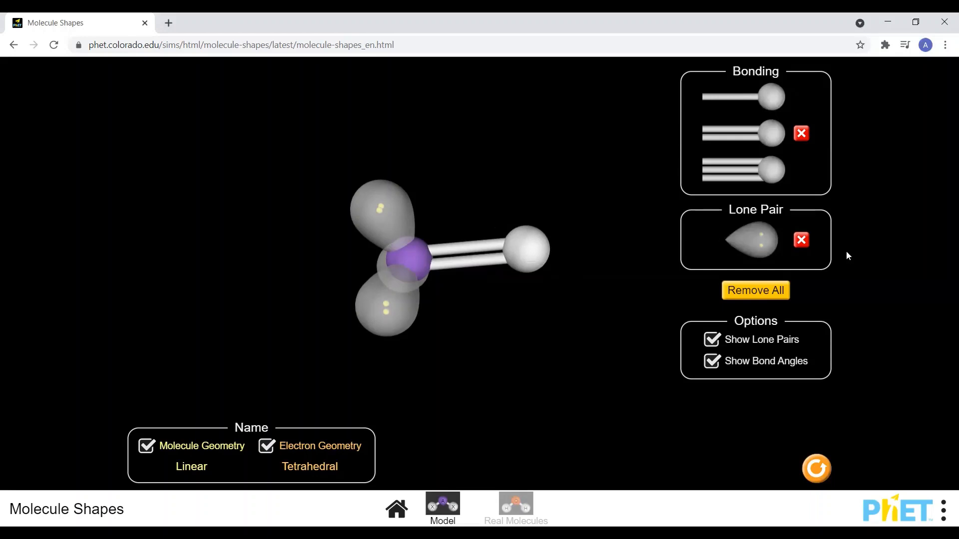
# Replace the double bond and one of the three lone pairs with a triple bond.
pyautogui.click(801, 133)
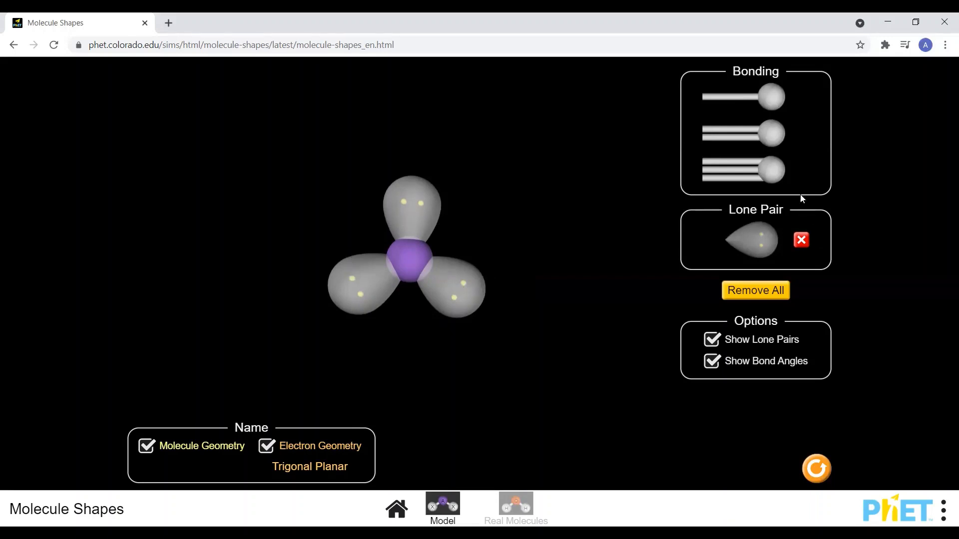
pyautogui.click(802, 240)
pyautogui.click(747, 172)
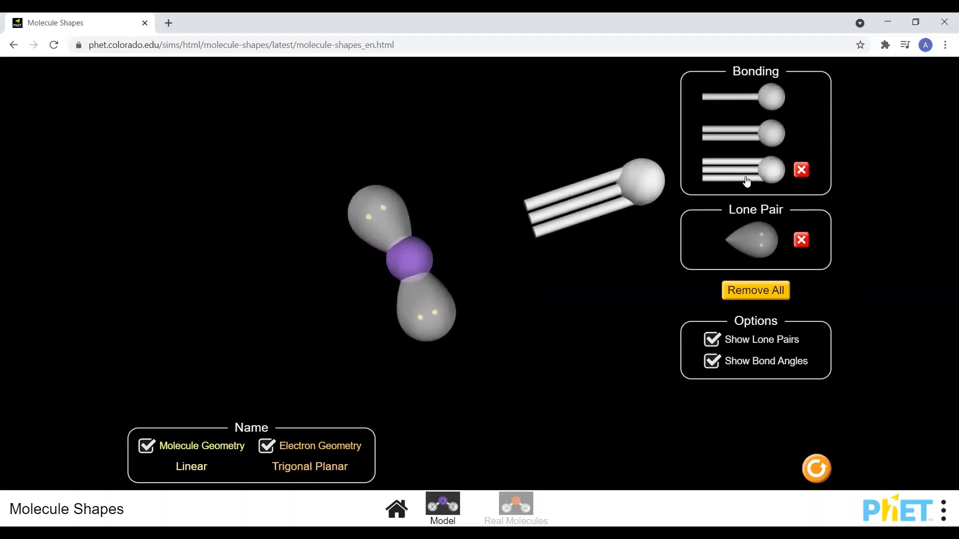
pyautogui.moveTo(519, 215); pyautogui.dragTo(583, 234)
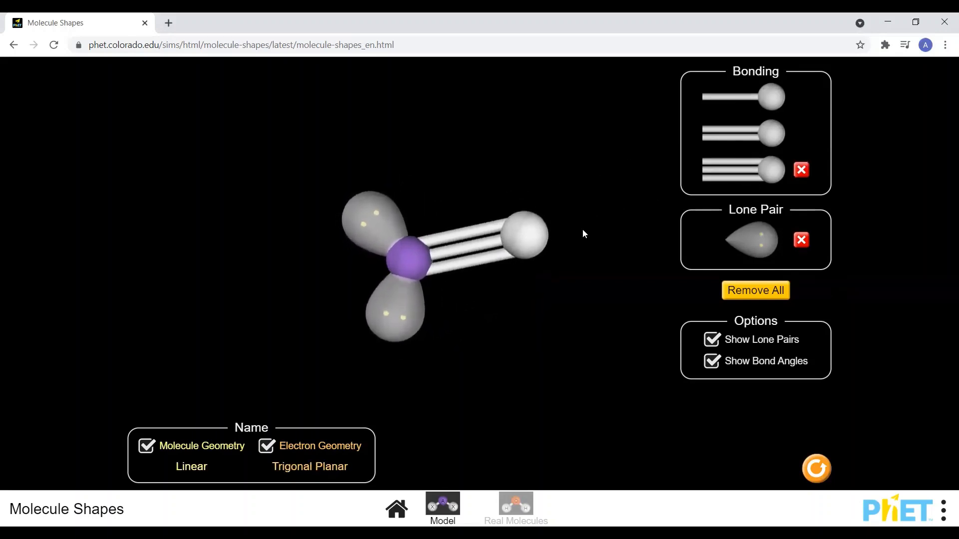
# Swap the triple bond for a single bond and one of the two lone pairs for a second single bond.
pyautogui.click(801, 170)
pyautogui.click(744, 96)
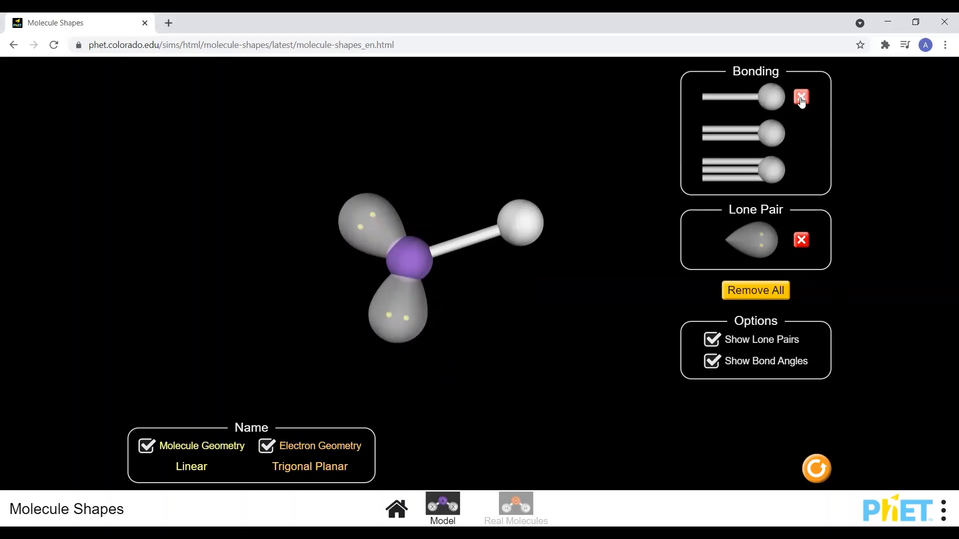
pyautogui.click(801, 240)
pyautogui.click(739, 98)
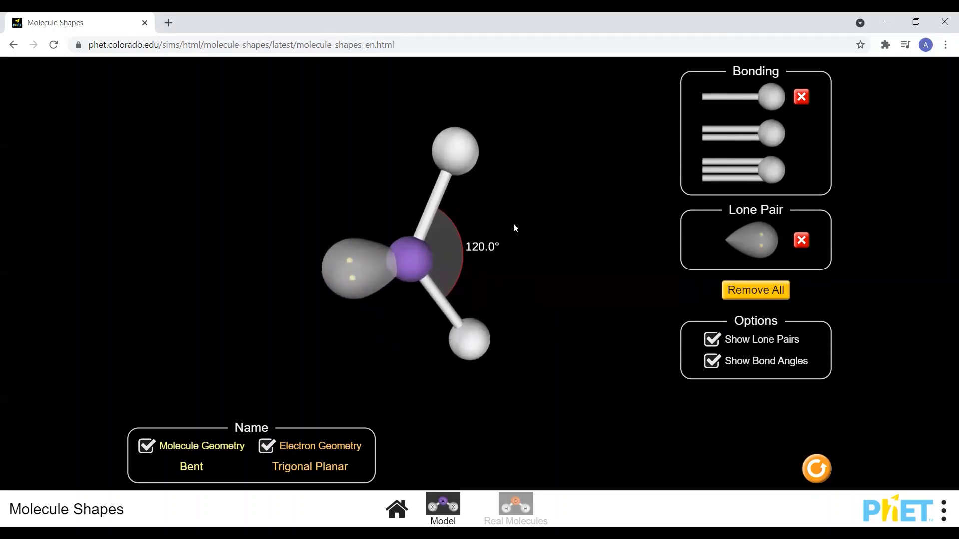
pyautogui.moveTo(538, 198); pyautogui.dragTo(646, 441)
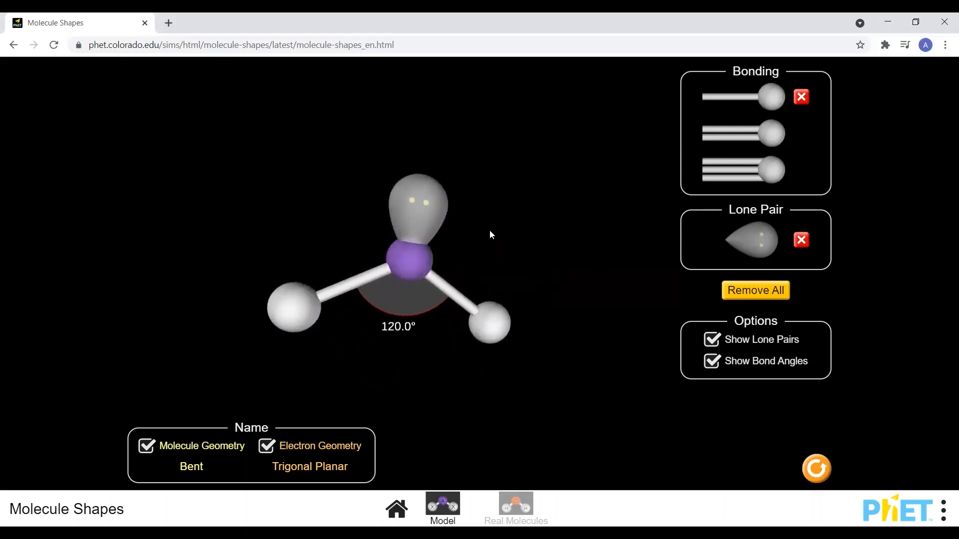
# Replace the lone pair with a third single bond around the central atom.
pyautogui.moveTo(464, 224); pyautogui.dragTo(477, 223)
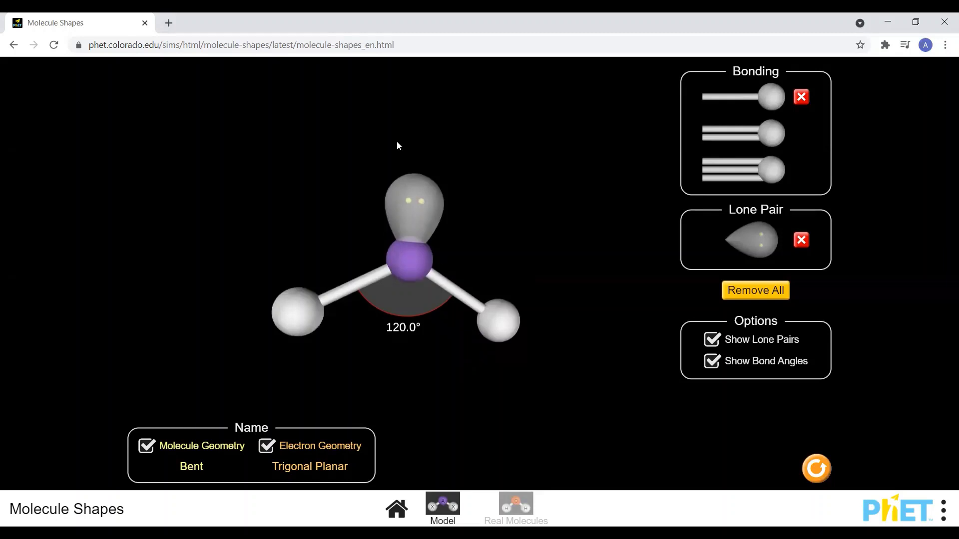
pyautogui.moveTo(405, 195); pyautogui.dragTo(420, 93)
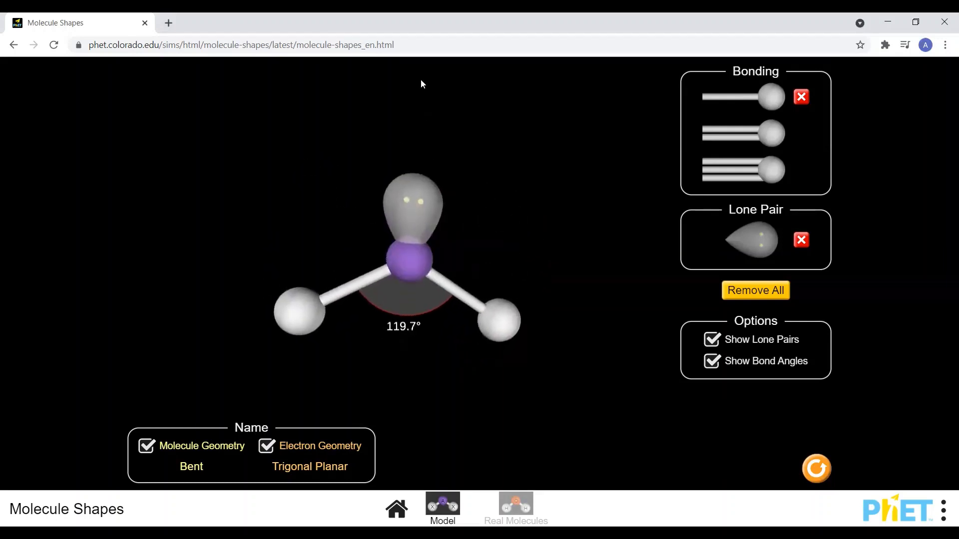
pyautogui.moveTo(398, 212); pyautogui.dragTo(405, 140)
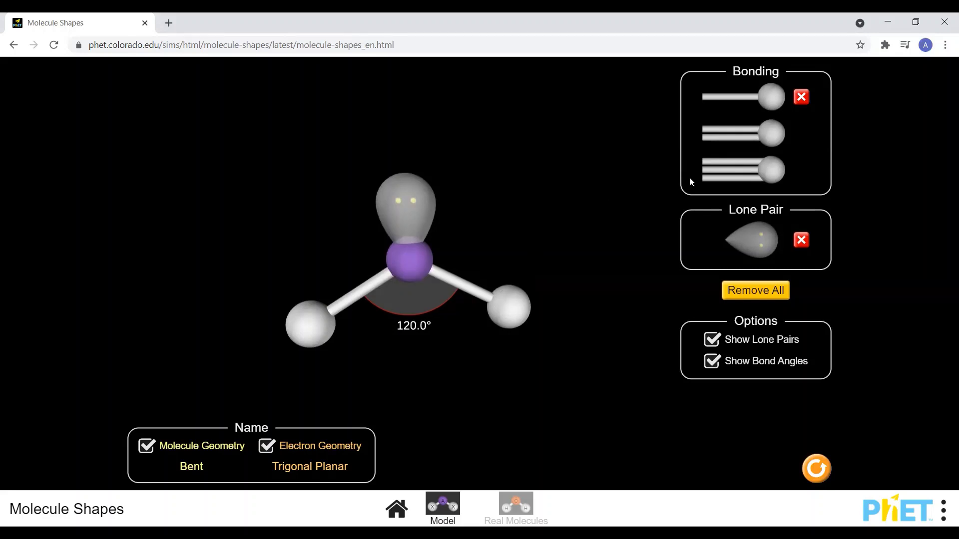
pyautogui.click(801, 239)
pyautogui.click(769, 98)
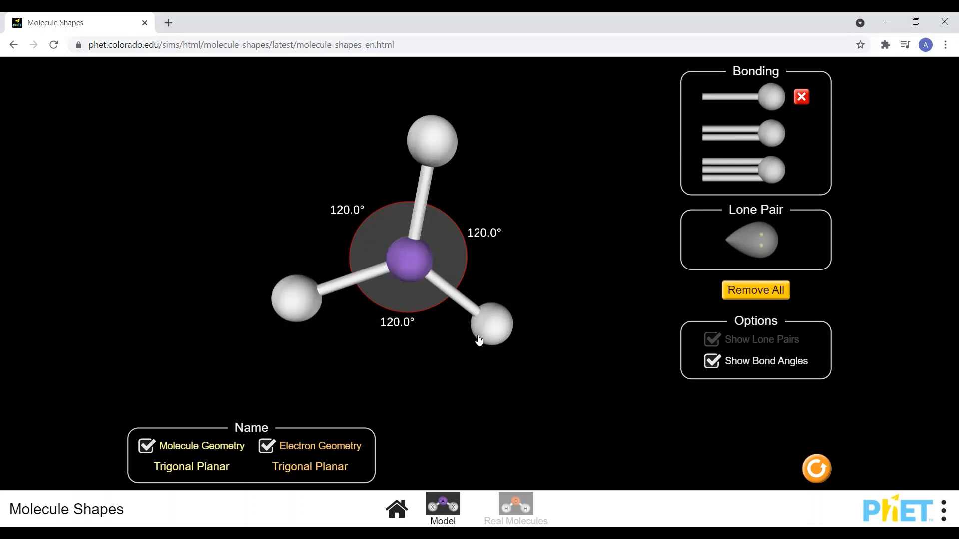
# Reduce the three single bonds to one and add a lone pair to the central atom.
pyautogui.moveTo(410, 270); pyautogui.dragTo(522, 107)
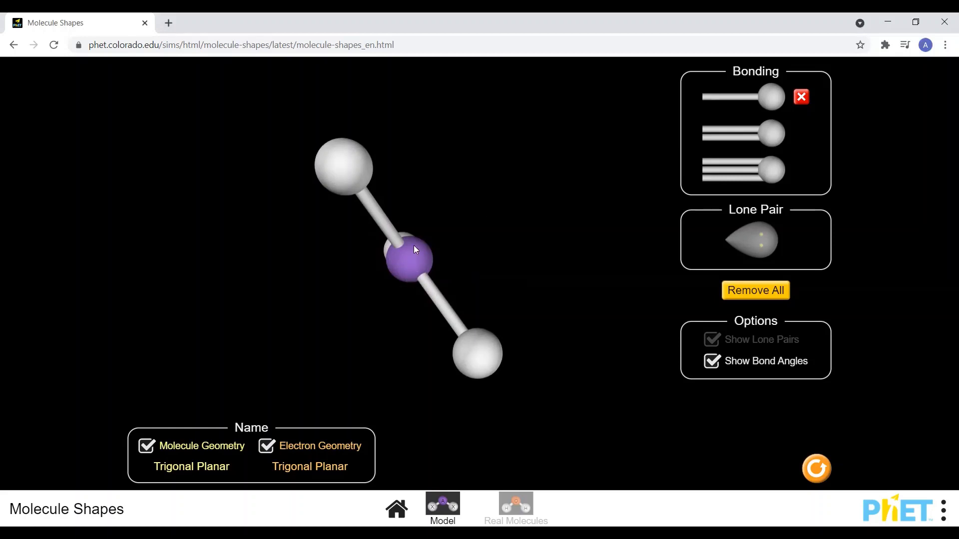
pyautogui.moveTo(414, 245); pyautogui.dragTo(351, 271)
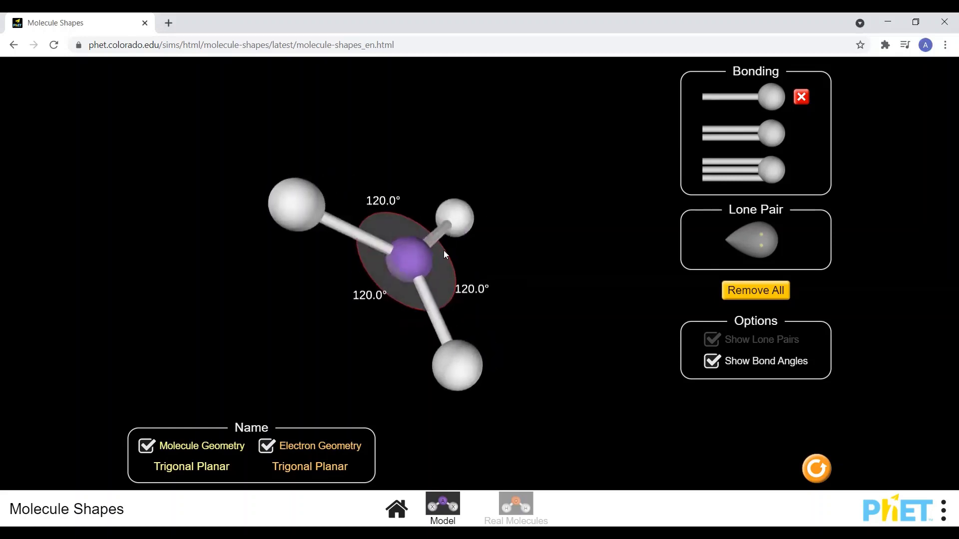
pyautogui.moveTo(444, 251); pyautogui.dragTo(299, 241)
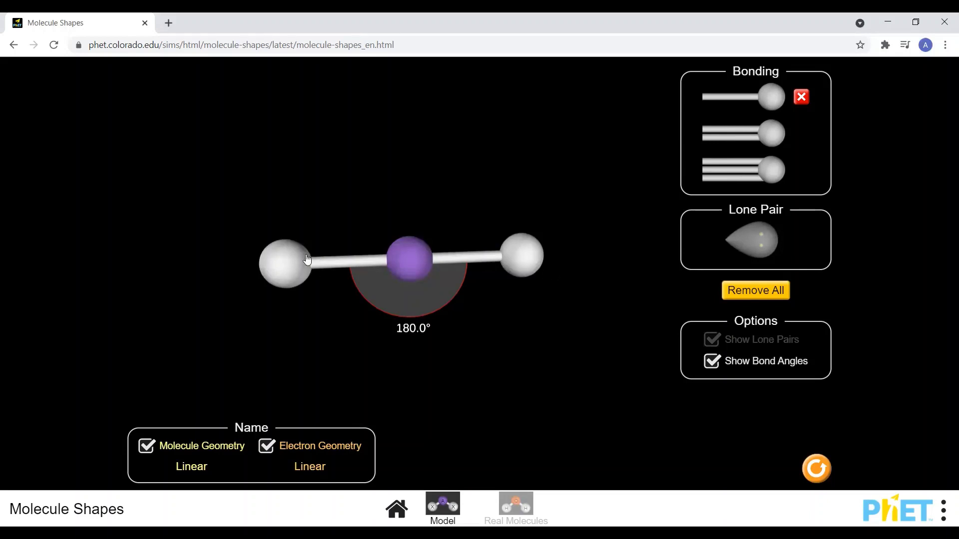
pyautogui.moveTo(752, 239); pyautogui.dragTo(436, 313)
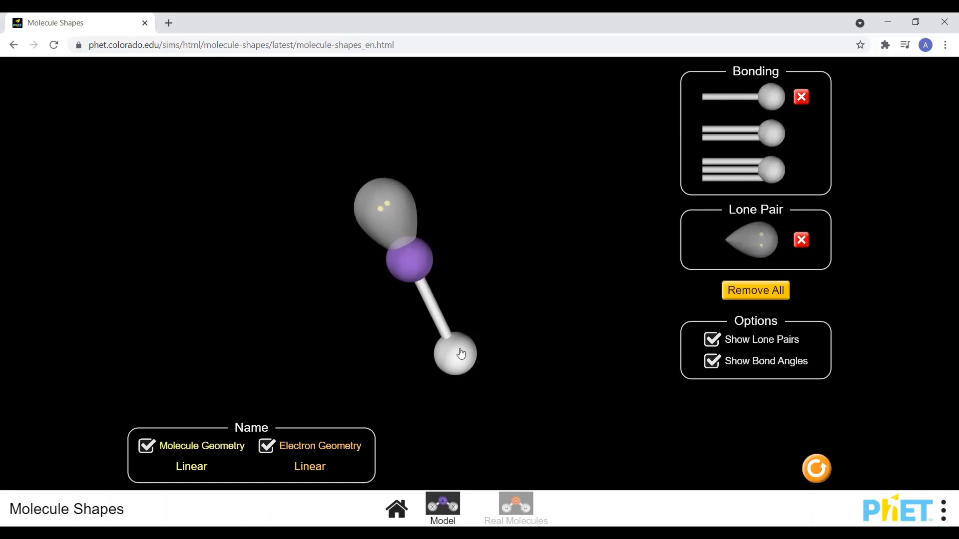
pyautogui.moveTo(460, 354); pyautogui.dragTo(603, 226)
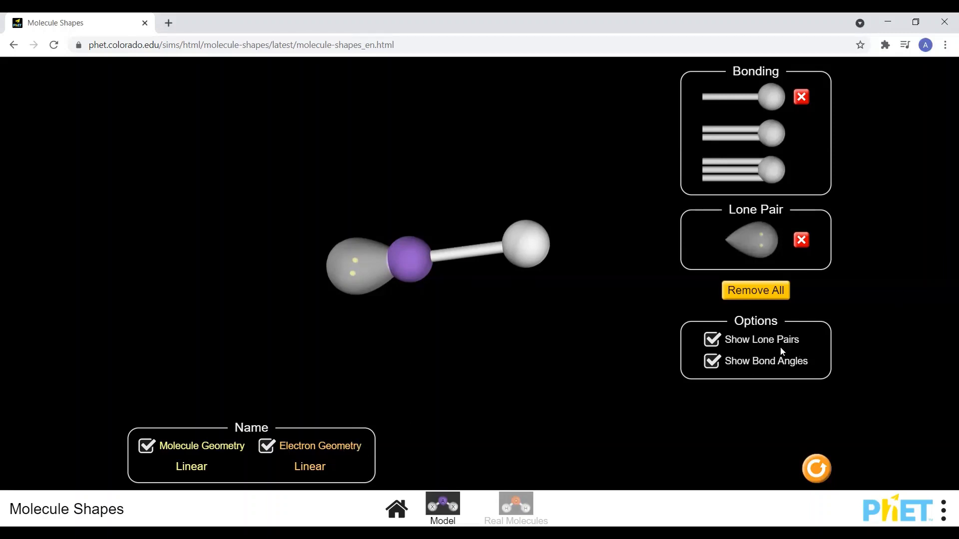
pyautogui.click(428, 46)
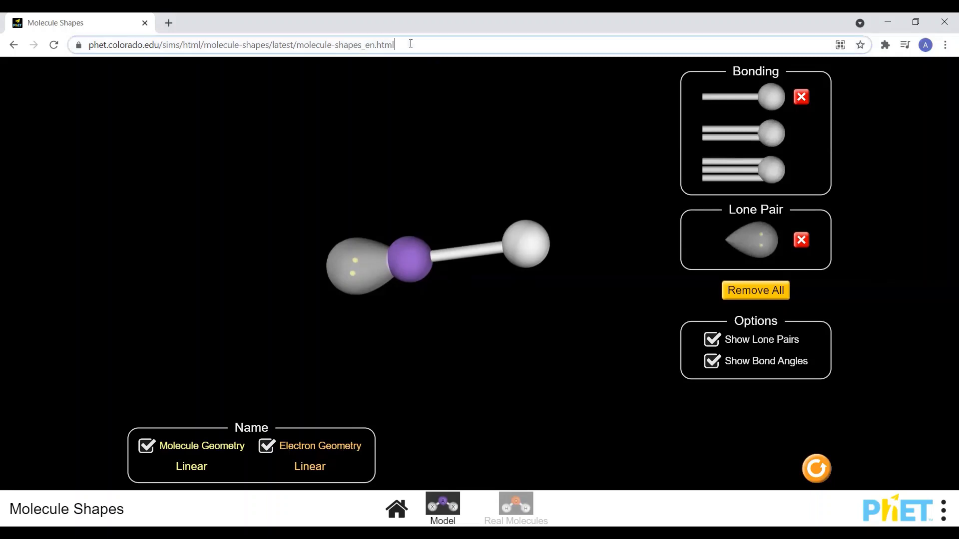